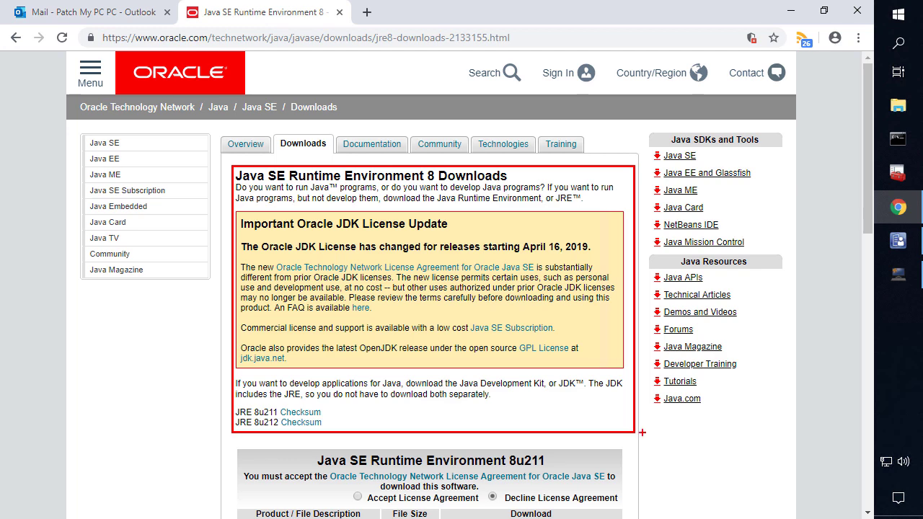
Accept the license agreement for the Java SE Runtime Environment 8u211 downloads and minimize the browser.
{"action": "key", "text": "Escape"}
{"action": "scroll", "coordinate": [311, 171], "scroll_direction": "down", "scroll_amount": 1}
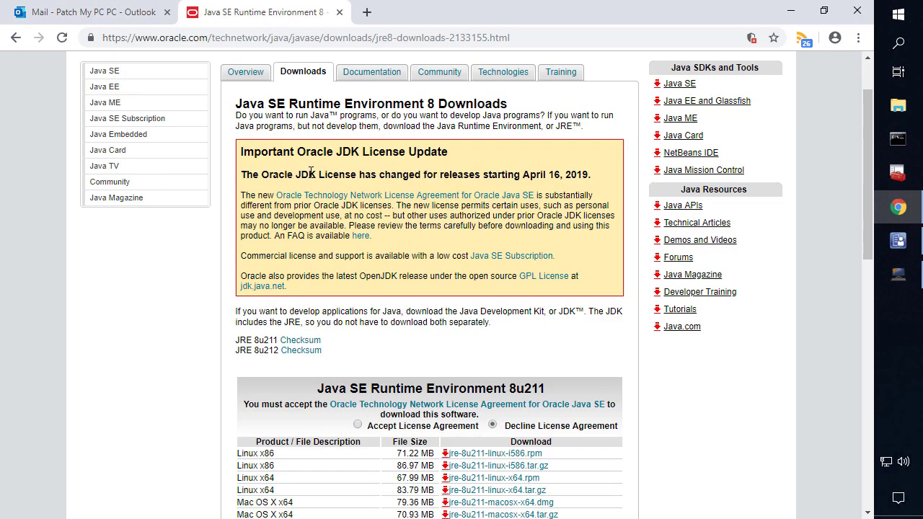
{"action": "scroll", "coordinate": [324, 192], "scroll_direction": "down", "scroll_amount": 2}
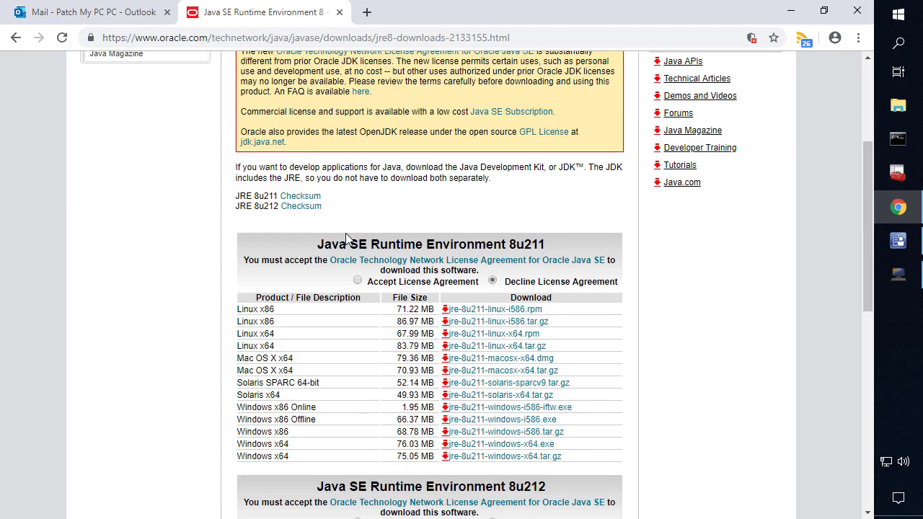
{"action": "left_click", "coordinate": [356, 281]}
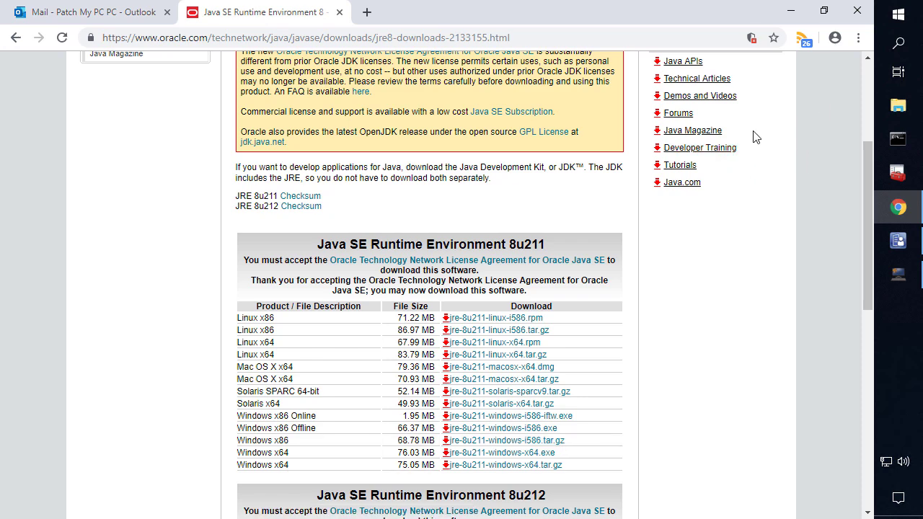
{"action": "left_click", "coordinate": [790, 11]}
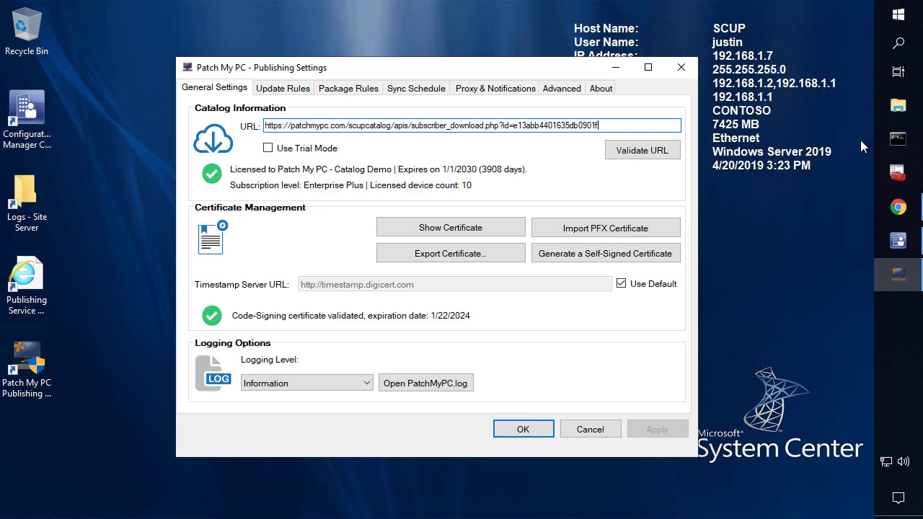
Open the network folder \\sccm\Sources\Software Updates\Third-Party-Updates-Local-Repository in File Explorer and review the Java installers stored there.
{"action": "left_click", "coordinate": [903, 101]}
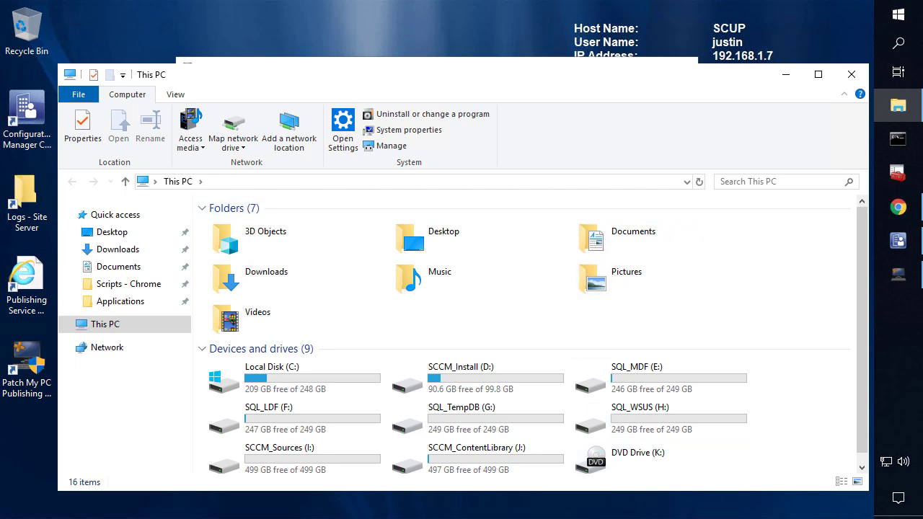
{"action": "left_click", "coordinate": [346, 181]}
{"action": "type", "text": "\\\\sccm\\Sources\\Software Updates\\Third-Party-Updates-Local-Repository"}
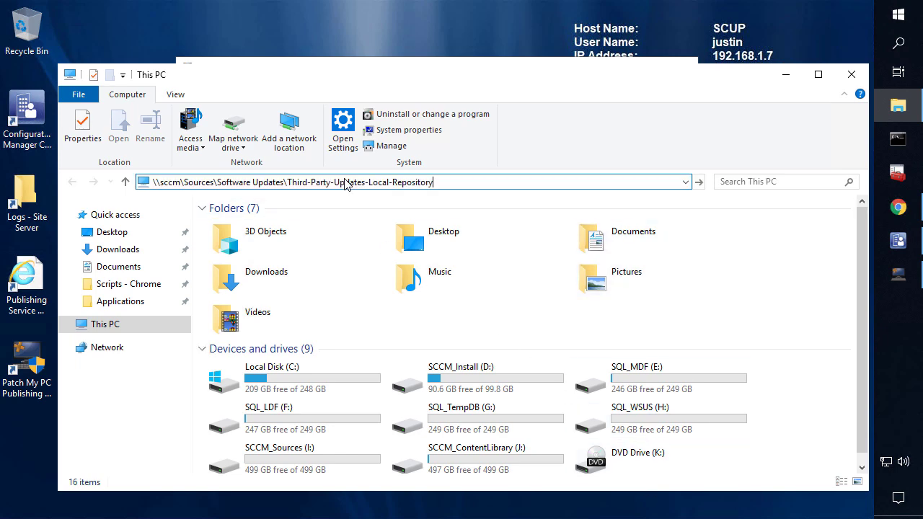
{"action": "key", "text": "Return"}
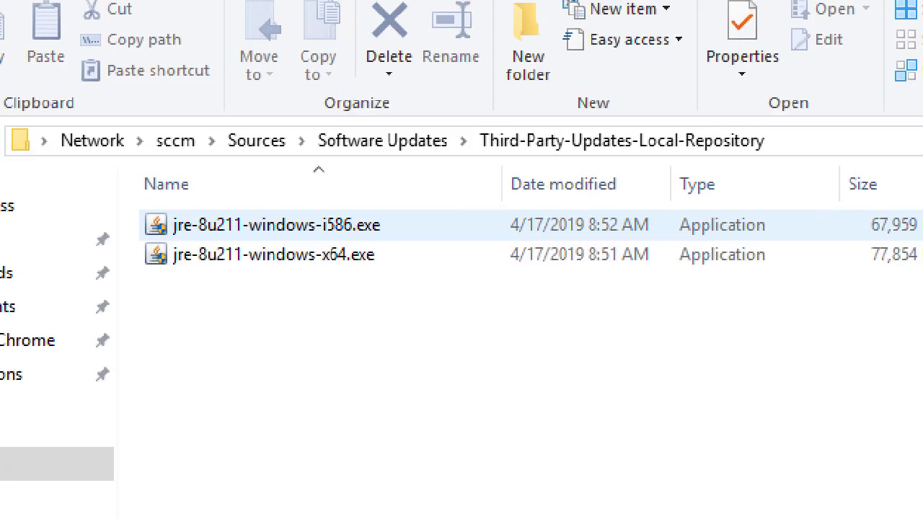
{"action": "left_click_drag", "start_coordinate": [132, 197], "coordinate": [408, 286]}
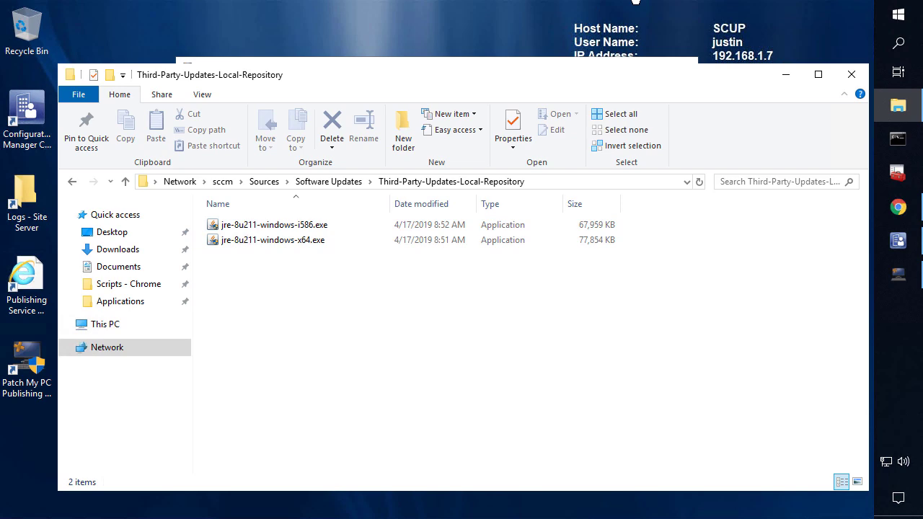
{"action": "left_click", "coordinate": [786, 75]}
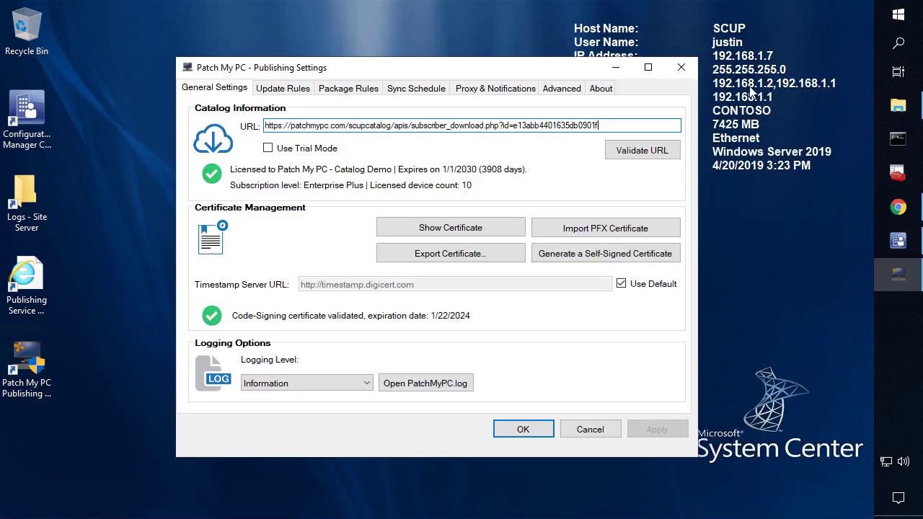
Search the update rules in Publishing Settings for "oracle" and enable Oracle Java 8 (x64) (Full Content).
{"action": "left_click", "coordinate": [294, 93]}
{"action": "key", "text": "ctrl+f"}
{"action": "type", "text": "oracle"}
{"action": "key", "text": "Return"}
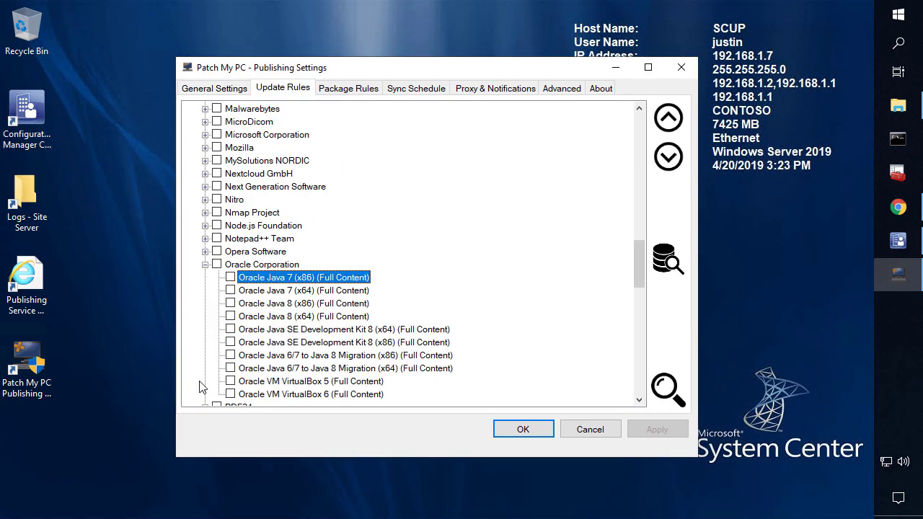
{"action": "left_click", "coordinate": [230, 316]}
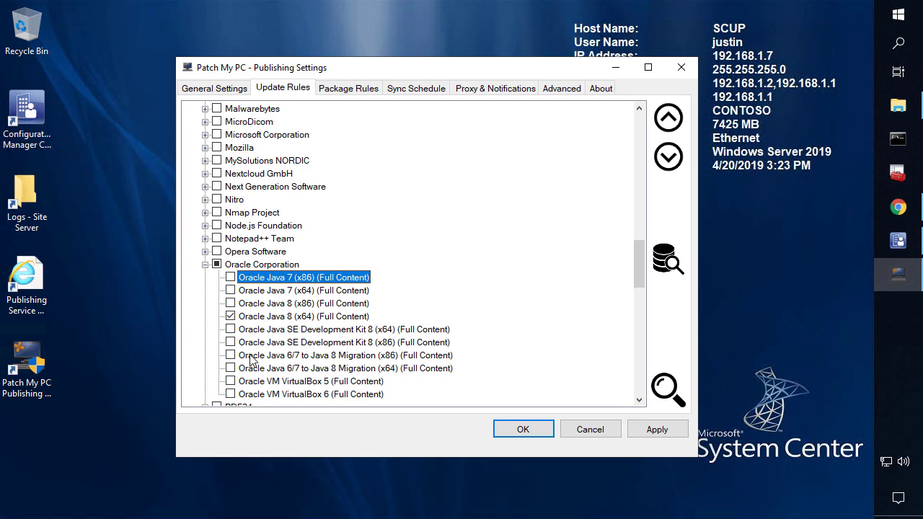
Disable and re-enable the Oracle Java 8 (x64) update rule while checking the Local Content Path field in the advanced settings.
{"action": "left_click", "coordinate": [574, 89]}
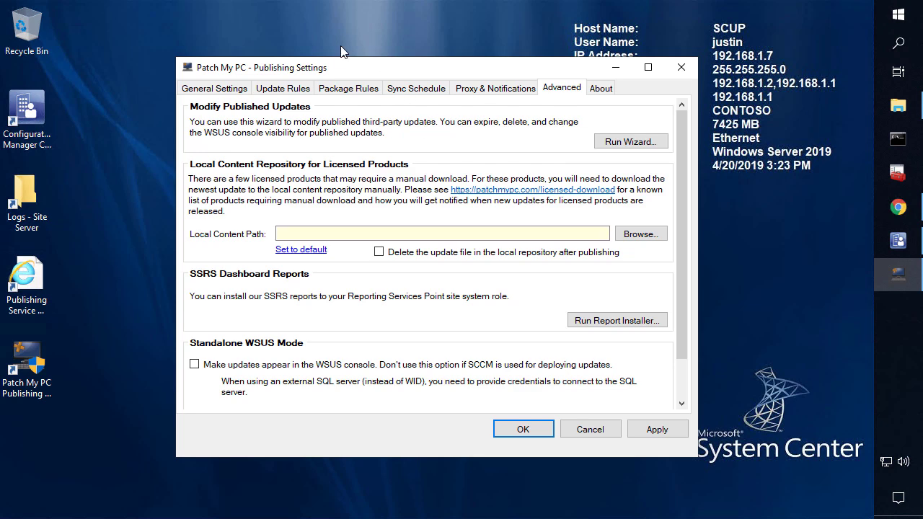
{"action": "left_click", "coordinate": [283, 89]}
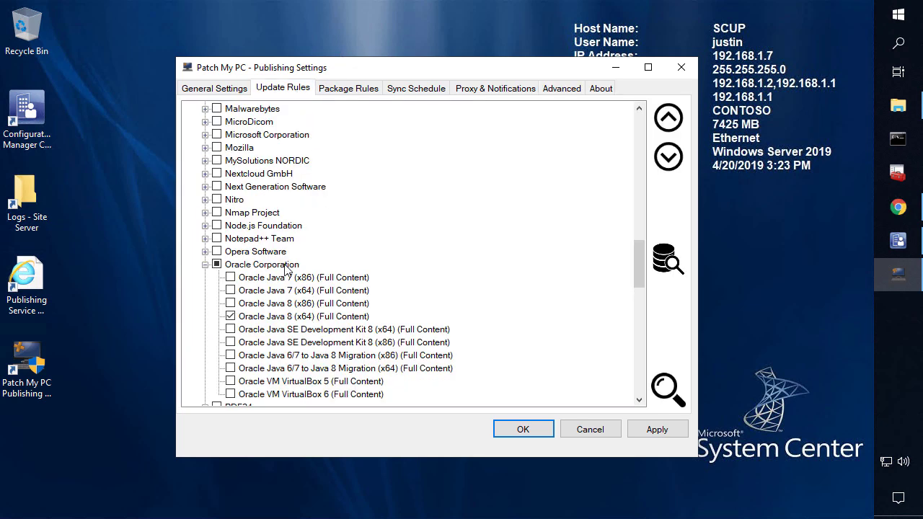
{"action": "left_click", "coordinate": [285, 316]}
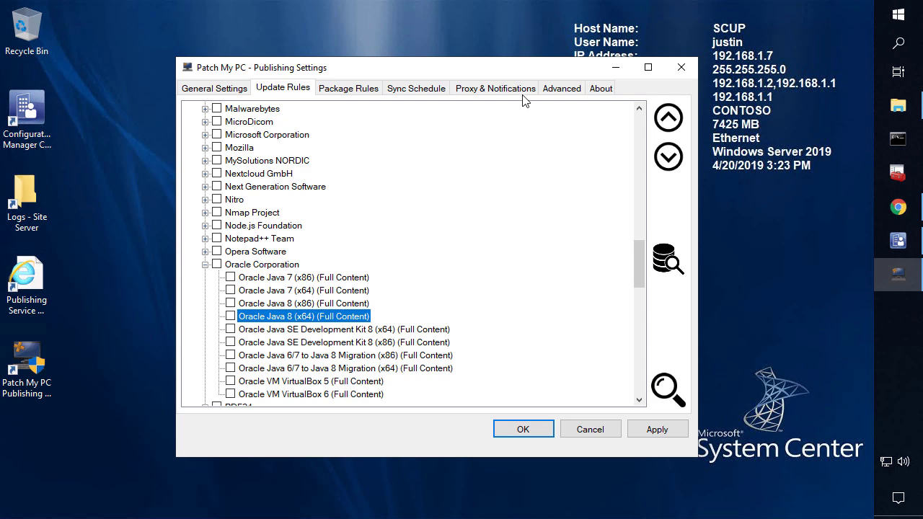
{"action": "left_click", "coordinate": [552, 90]}
{"action": "left_click", "coordinate": [323, 235]}
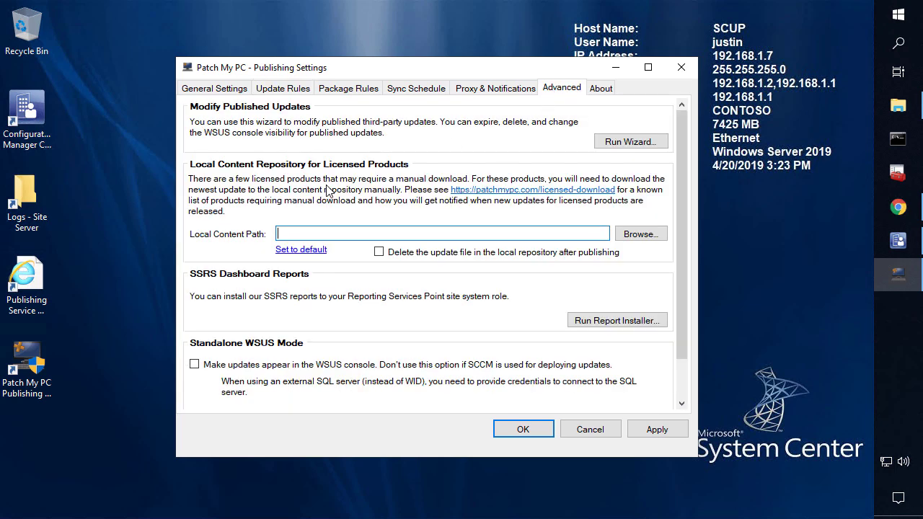
{"action": "left_click", "coordinate": [293, 89]}
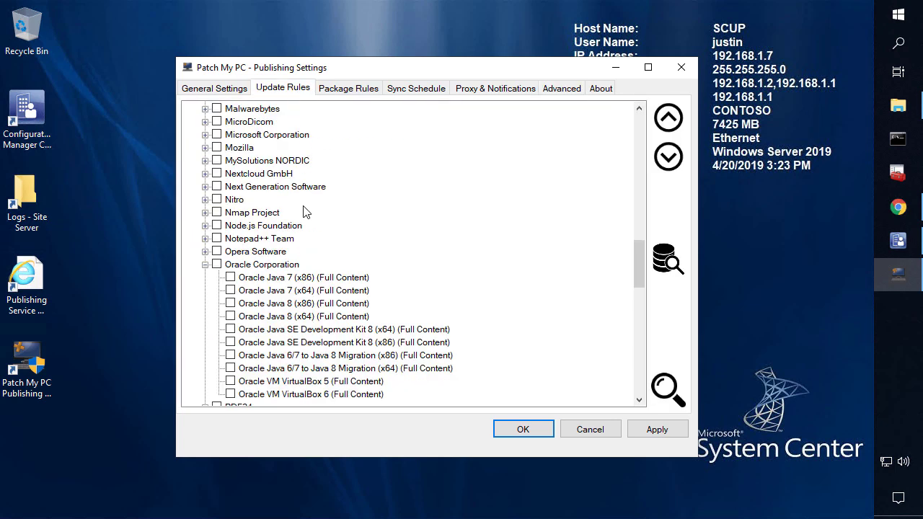
{"action": "left_click", "coordinate": [243, 317]}
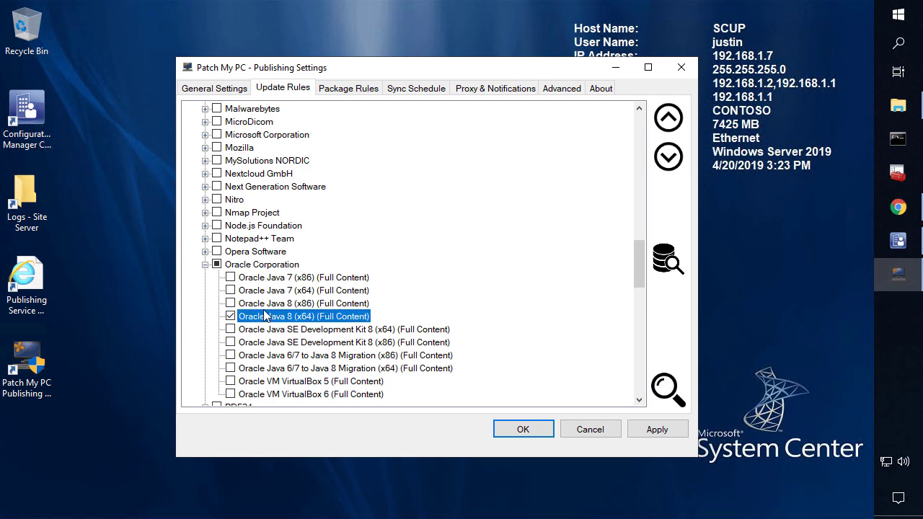
Try to apply the settings with an empty local content path, and set the path to the default, \\LocalHost\PatchMyPCRepository.
{"action": "left_click", "coordinate": [552, 91]}
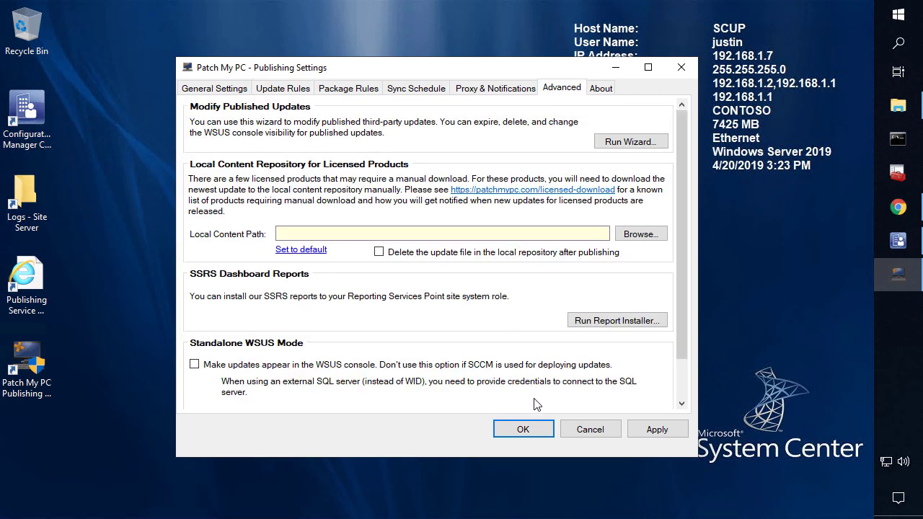
{"action": "left_click", "coordinate": [664, 430]}
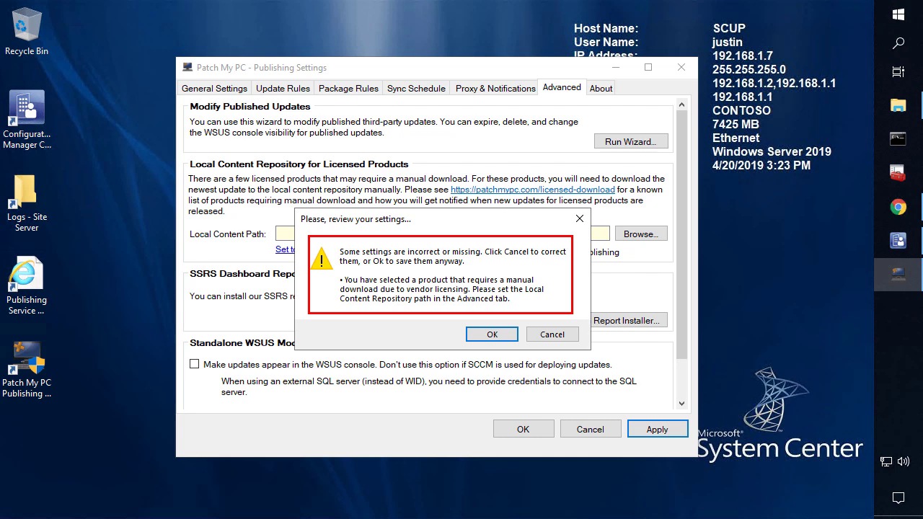
{"action": "left_click", "coordinate": [552, 333]}
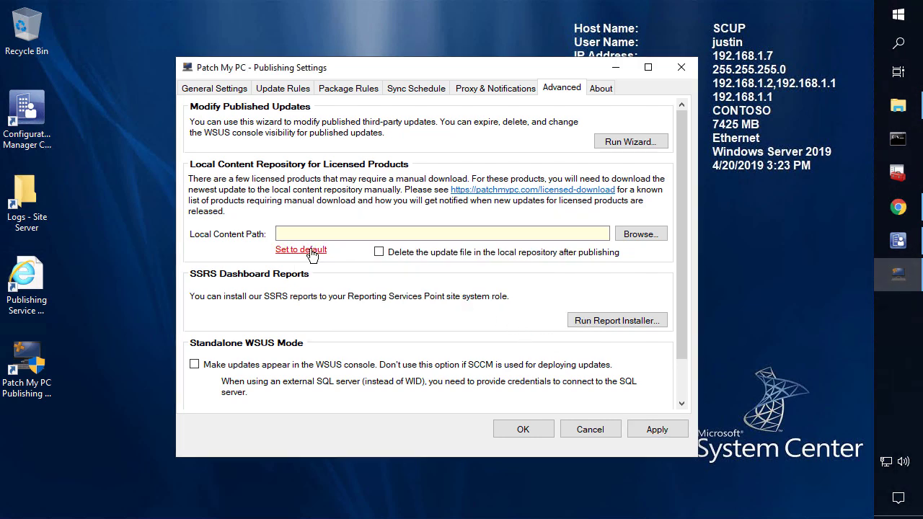
{"action": "left_click", "coordinate": [310, 252]}
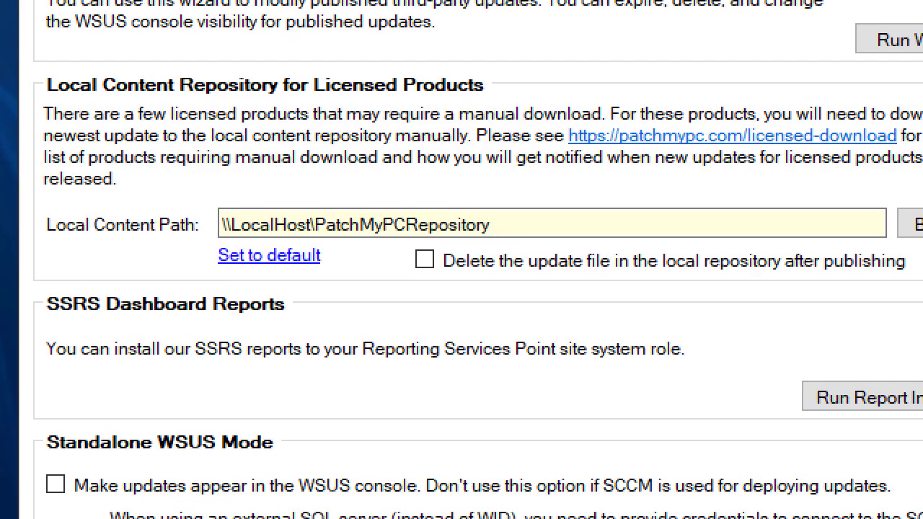
{"action": "mouse_move", "coordinate": [309, 209]}
{"action": "left_mouse_down"}
{"action": "mouse_move", "coordinate": [560, 238]}
{"action": "mouse_move", "coordinate": [512, 238]}
{"action": "left_mouse_up"}
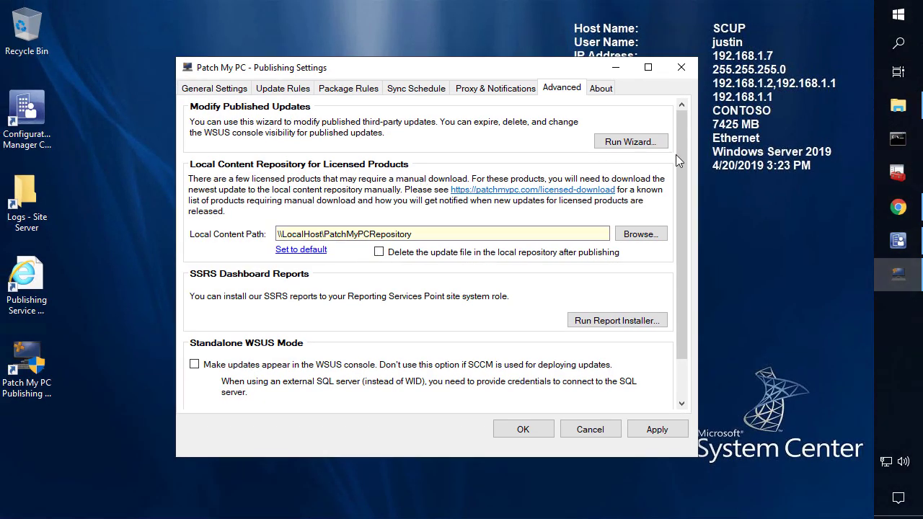
Copy the repository folder's path from File Explorer into Local Content Path as \\sccm\Sources\Software Updates\Third-Party-Updates-Local-Repository and apply the settings.
{"action": "left_click", "coordinate": [909, 110]}
{"action": "left_click", "coordinate": [551, 183]}
{"action": "key", "text": "ctrl+c"}
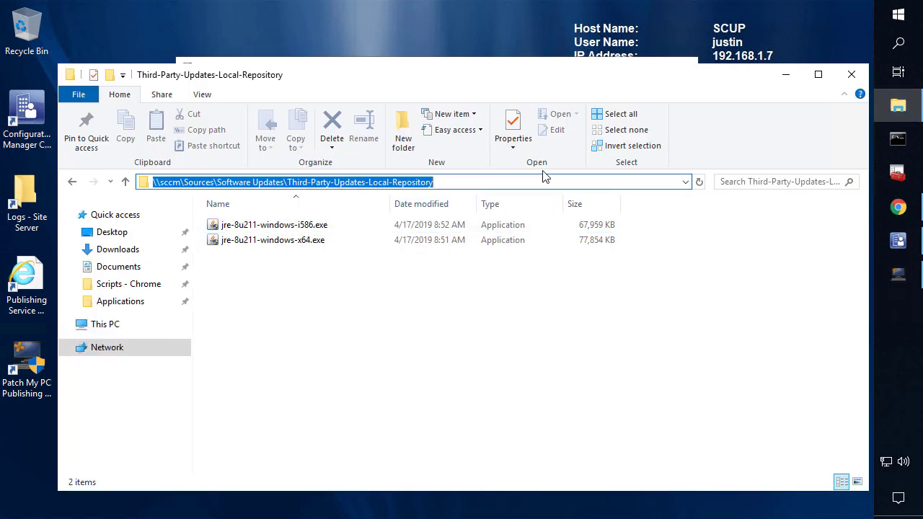
{"action": "left_click", "coordinate": [785, 76]}
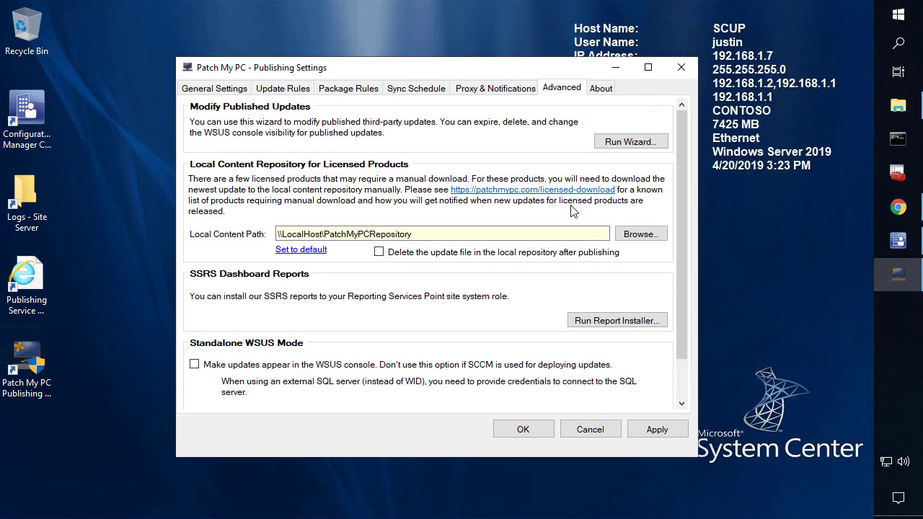
{"action": "double_click", "coordinate": [509, 230]}
{"action": "key", "text": "ctrl+v"}
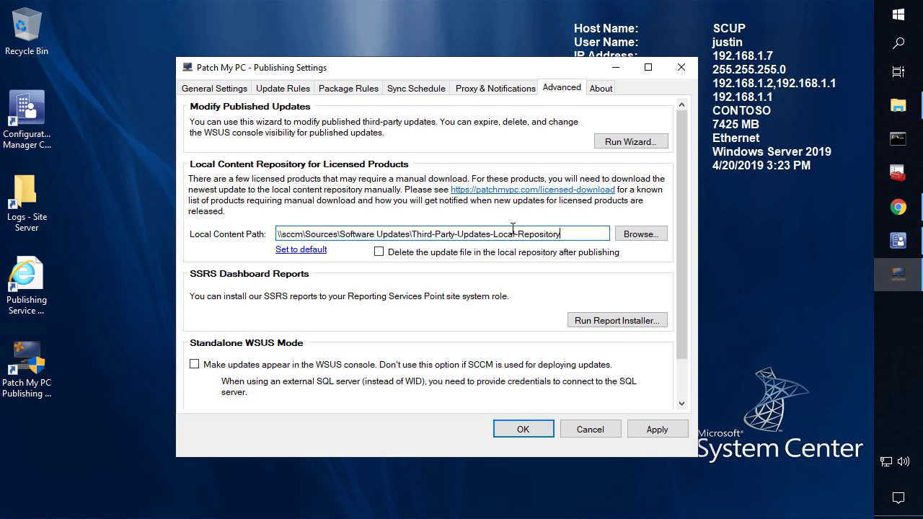
{"action": "left_click_drag", "start_coordinate": [564, 232], "coordinate": [219, 225]}
{"action": "left_click", "coordinate": [655, 428]}
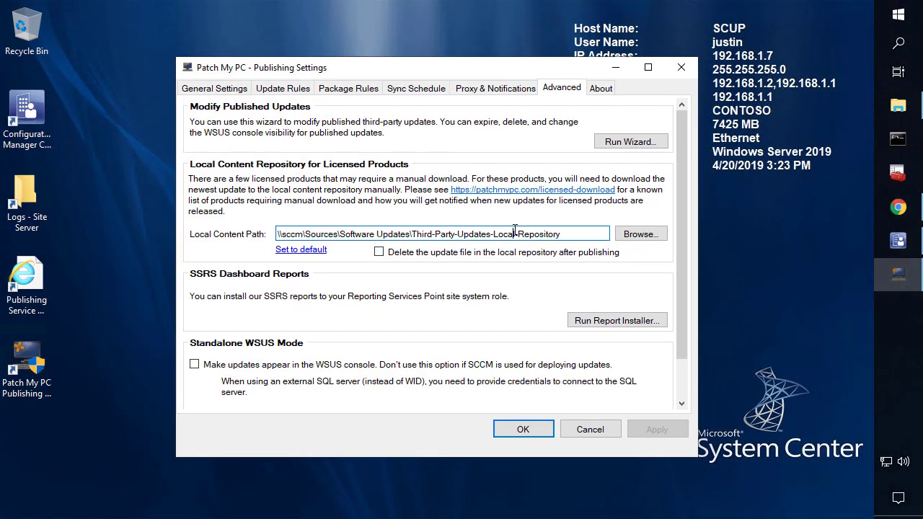
Copy the local content path, clear the field, and save the settings anyway with the path left empty.
{"action": "triple_click", "coordinate": [549, 209]}
{"action": "key", "text": "ctrl+c"}
{"action": "key", "text": "BackSpace"}
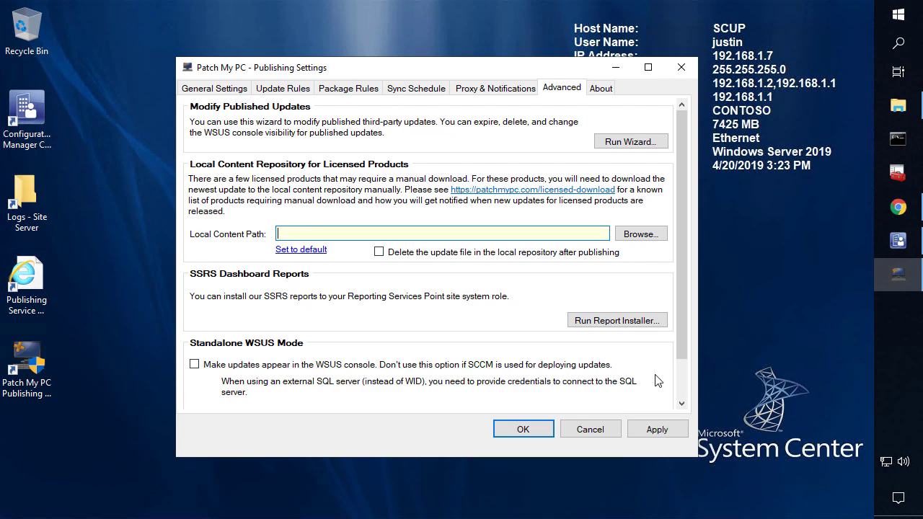
{"action": "left_click", "coordinate": [657, 430]}
{"action": "left_click", "coordinate": [507, 333]}
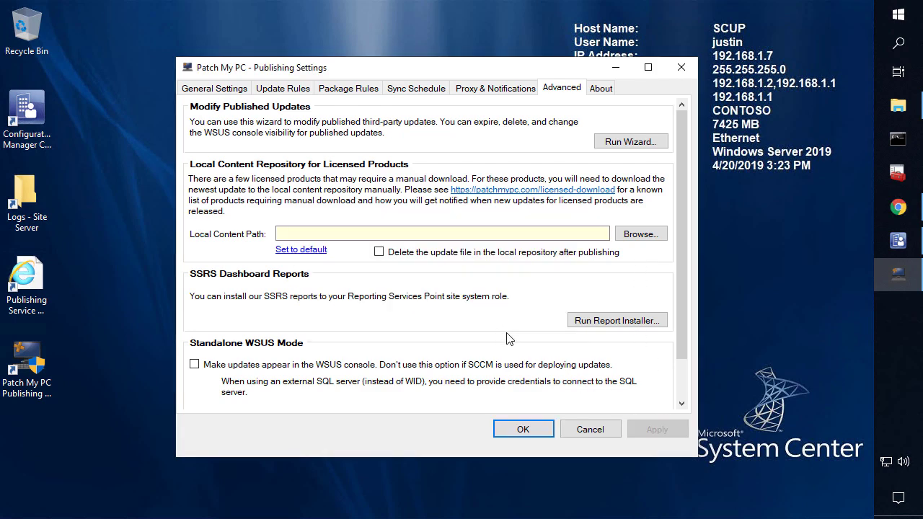
Run a publishing service sync manually and dismiss the request message.
{"action": "left_click", "coordinate": [416, 87]}
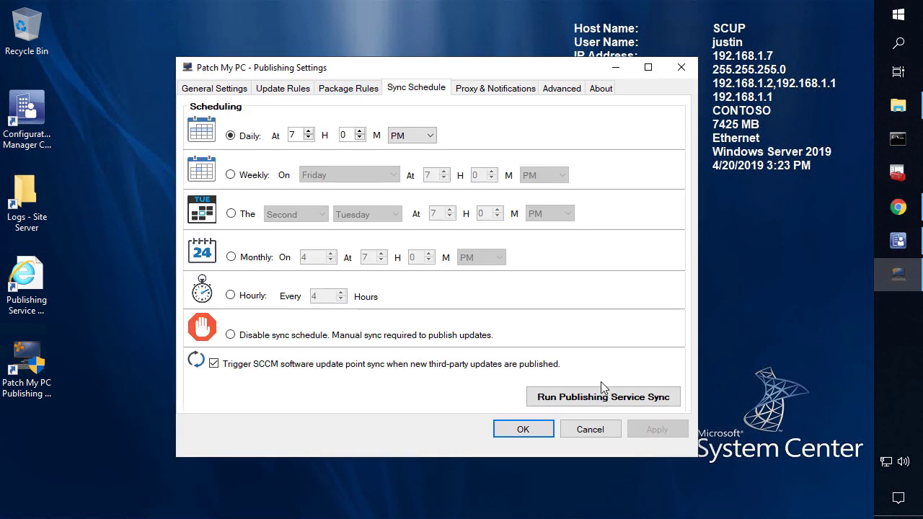
{"action": "left_click", "coordinate": [604, 397]}
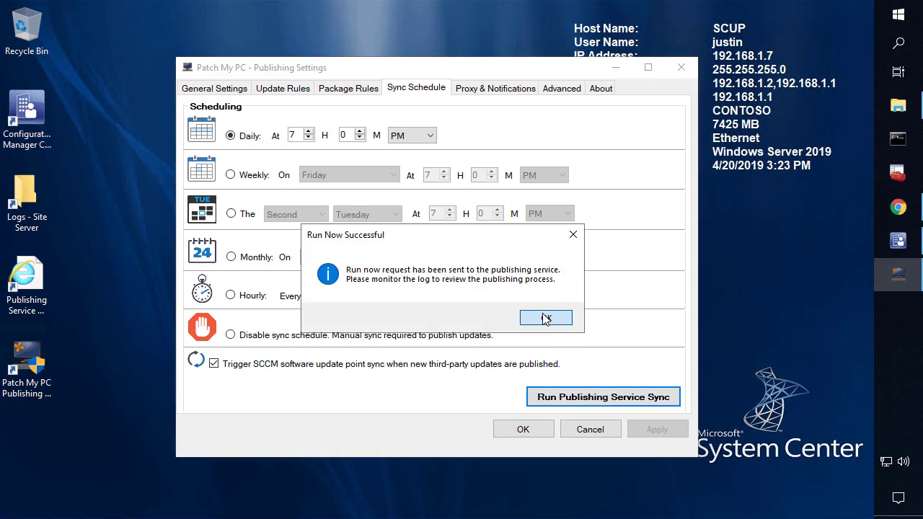
{"action": "left_click", "coordinate": [547, 319]}
Open PatchMyPC.log and examine the full log entry about the manual download for Oracle Java 8 Update 211 (x64).
{"action": "left_click", "coordinate": [227, 90]}
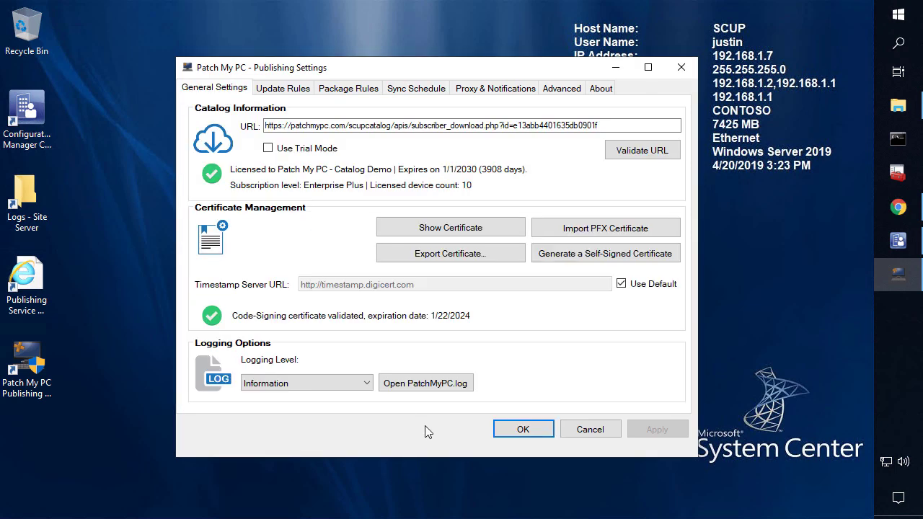
{"action": "left_click", "coordinate": [425, 324]}
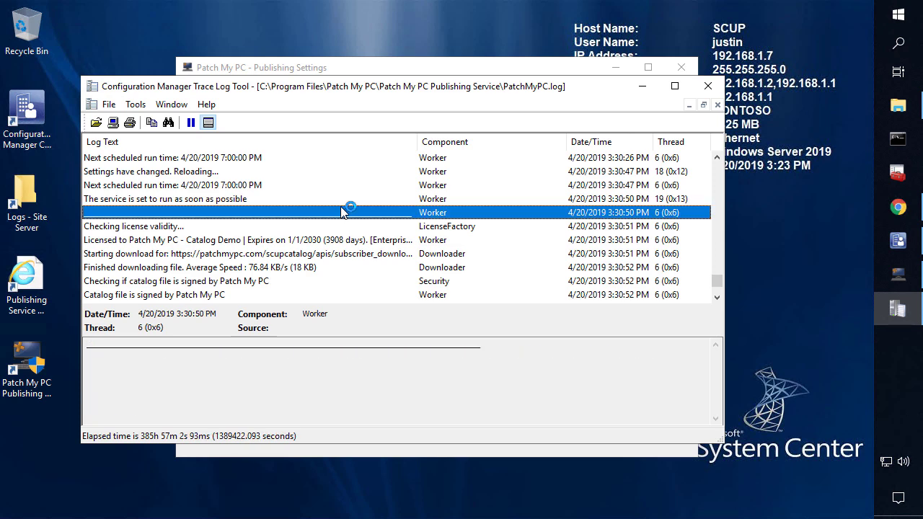
{"action": "left_click", "coordinate": [322, 281]}
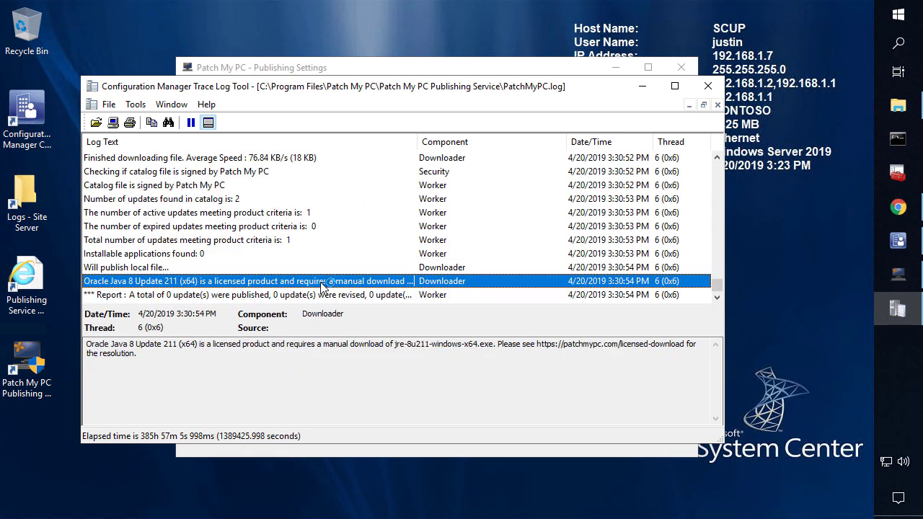
{"action": "left_click_drag", "start_coordinate": [137, 354], "coordinate": [82, 265]}
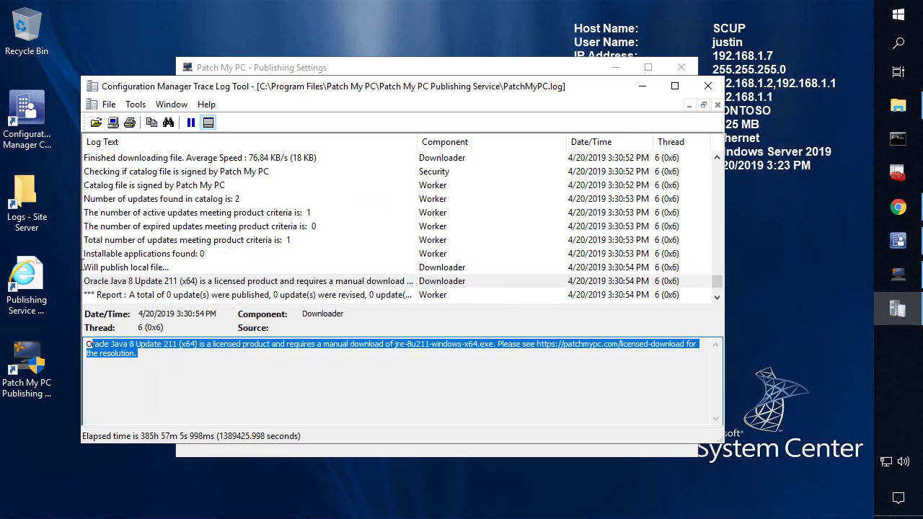
Check the SMTP notification settings, and open the Patch My PC Publishing Service report email full-size in Outlook to read it.
{"action": "left_click", "coordinate": [899, 209]}
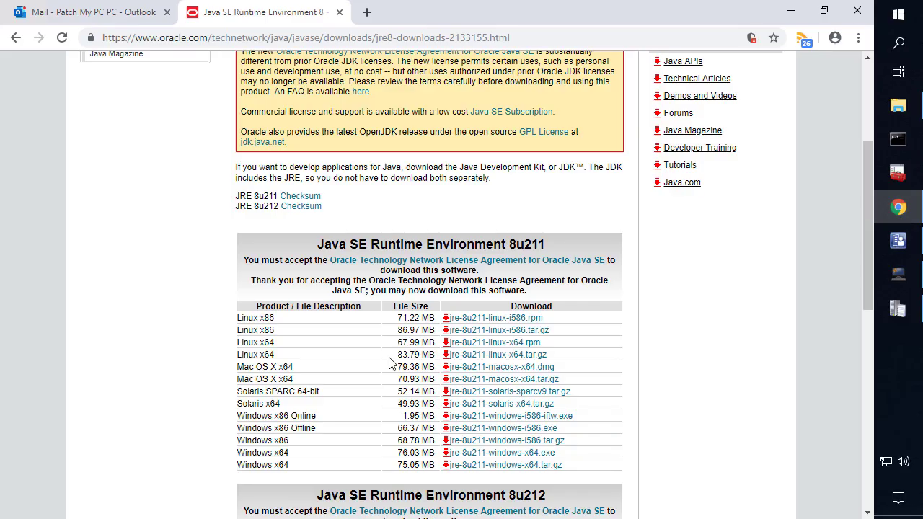
{"action": "left_click", "coordinate": [897, 274]}
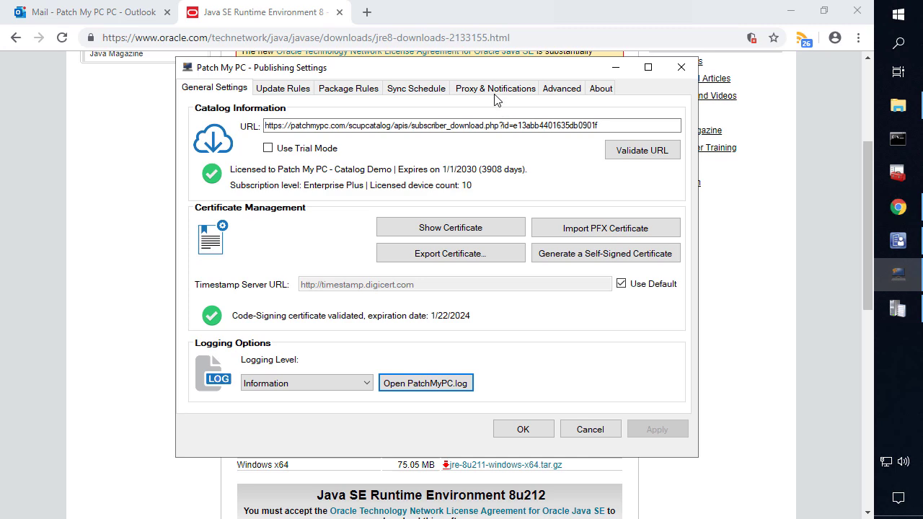
{"action": "left_click", "coordinate": [496, 89]}
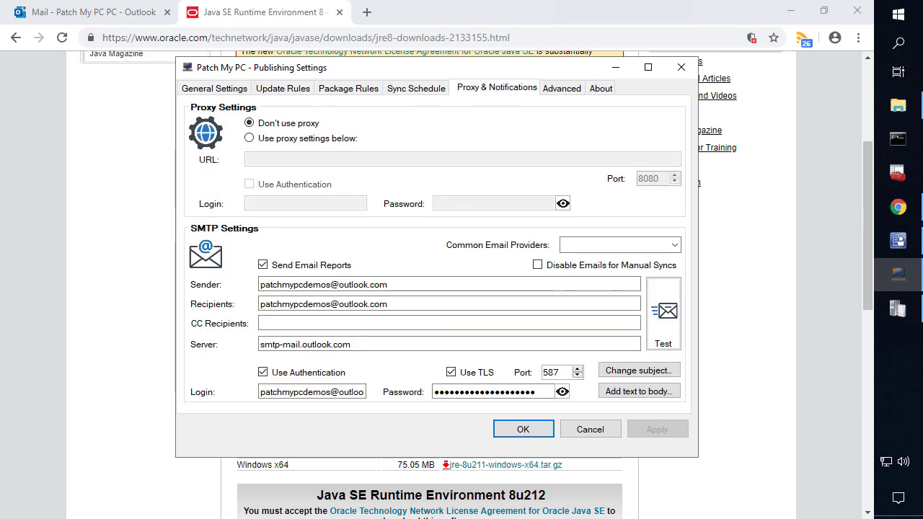
{"action": "left_click", "coordinate": [72, 15]}
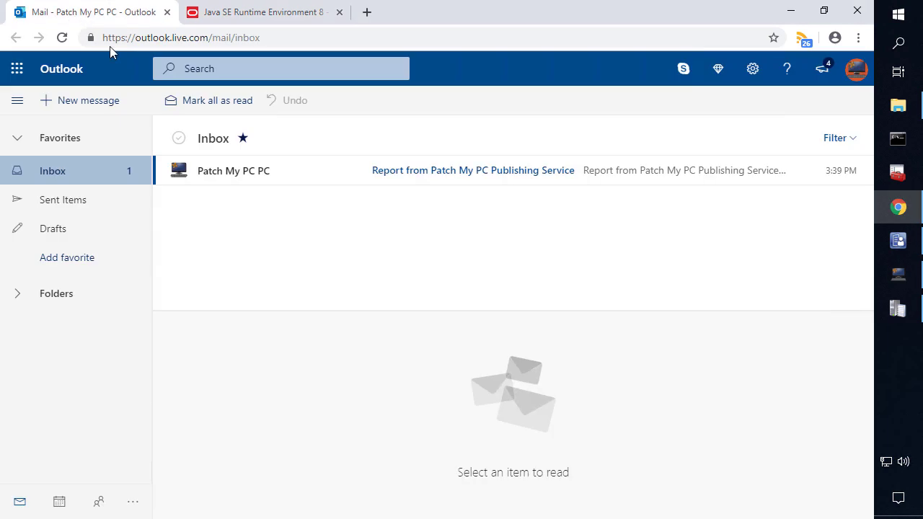
{"action": "double_click", "coordinate": [397, 166]}
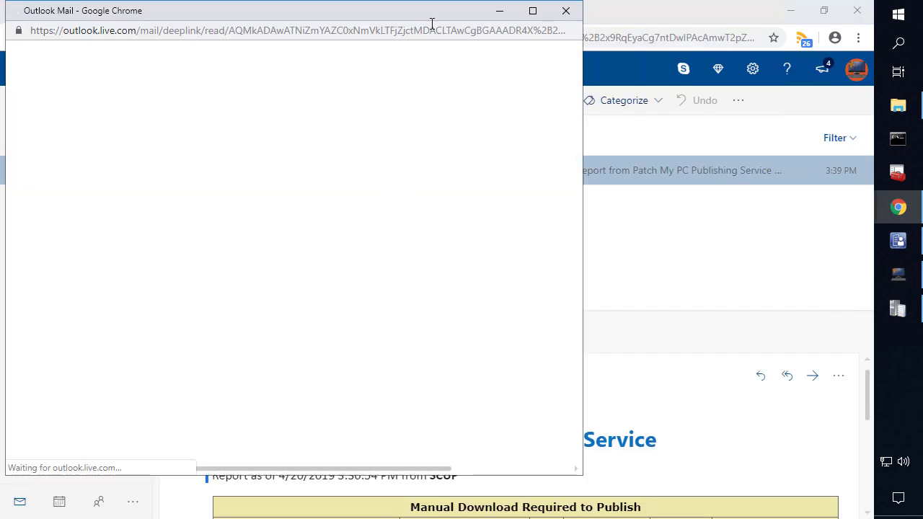
{"action": "left_click", "coordinate": [534, 11]}
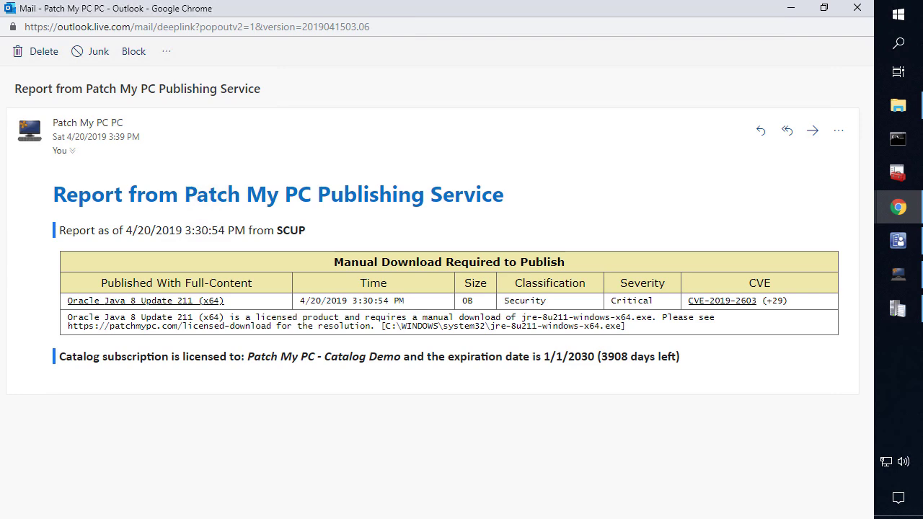
{"action": "left_click", "coordinate": [790, 13]}
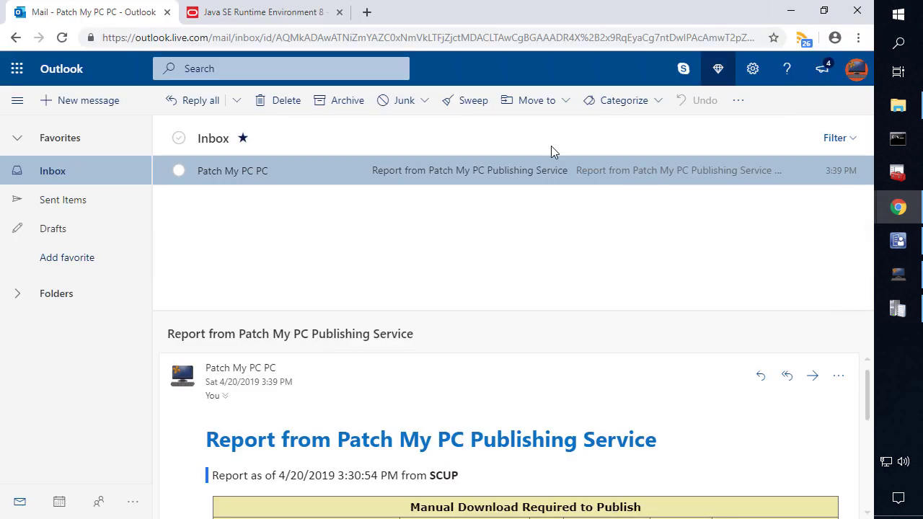
In Publishing Settings, set Local Content Path to \\sccm\Sources\Software Updates\Third-Party-Updates-Local-Repository and apply the change.
{"action": "left_click", "coordinate": [897, 284]}
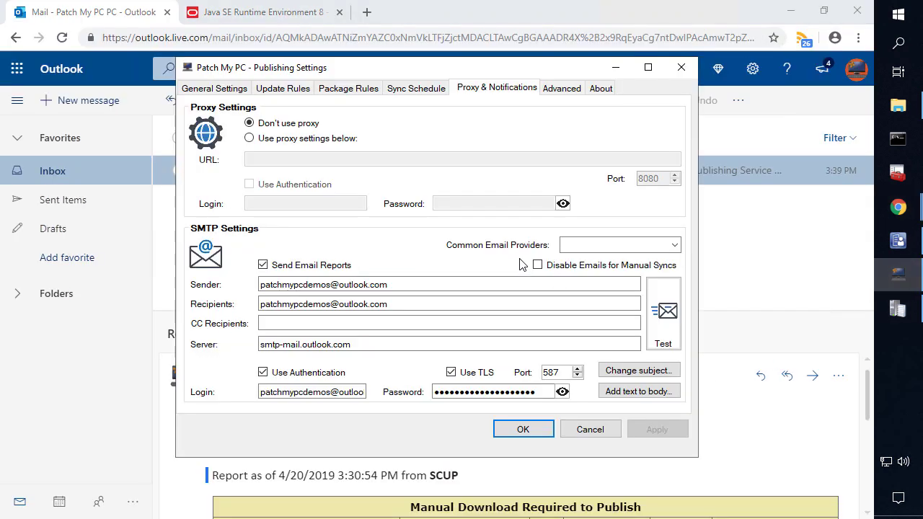
{"action": "left_click", "coordinate": [545, 88]}
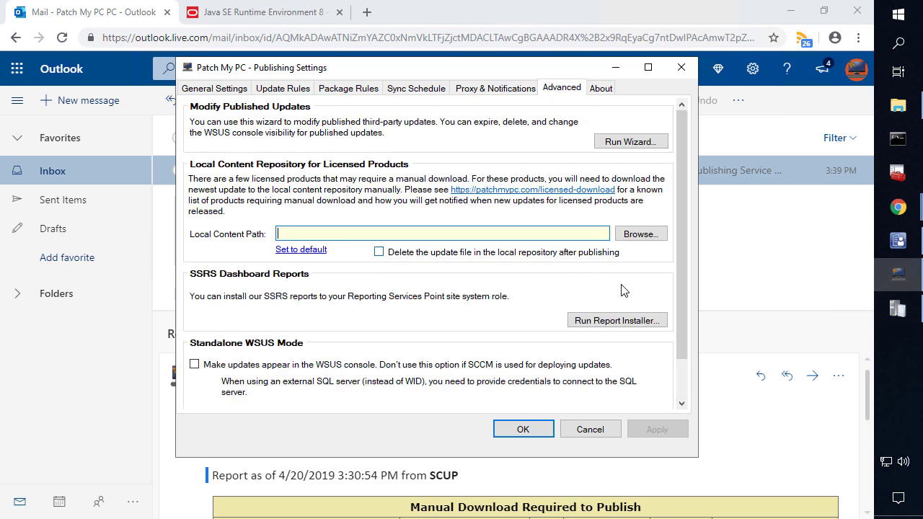
{"action": "key", "text": "ctrl+v"}
{"action": "left_click", "coordinate": [658, 430]}
Check both Java installers in the local repository folder, and review the Manual Download Required to Publish table in the report email.
{"action": "left_click", "coordinate": [898, 106]}
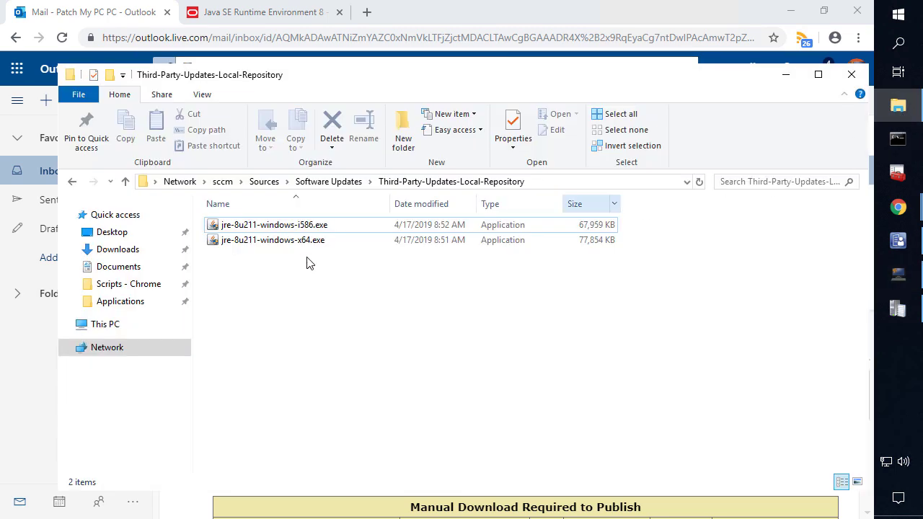
{"action": "left_click", "coordinate": [274, 225]}
{"action": "left_click", "coordinate": [272, 241], "text": "shift"}
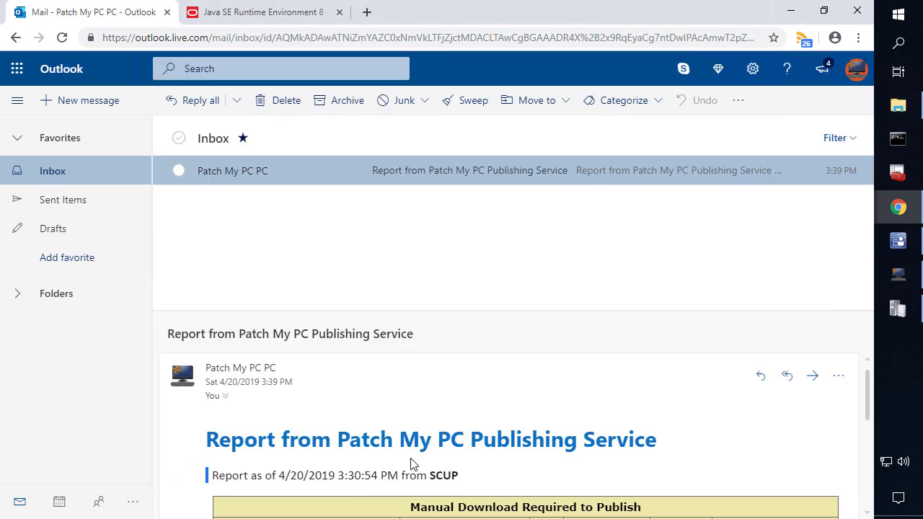
{"action": "left_click", "coordinate": [366, 508]}
{"action": "scroll", "coordinate": [437, 447], "scroll_direction": "down", "scroll_amount": 5}
{"action": "scroll", "coordinate": [490, 439], "scroll_direction": "up", "scroll_amount": 3}
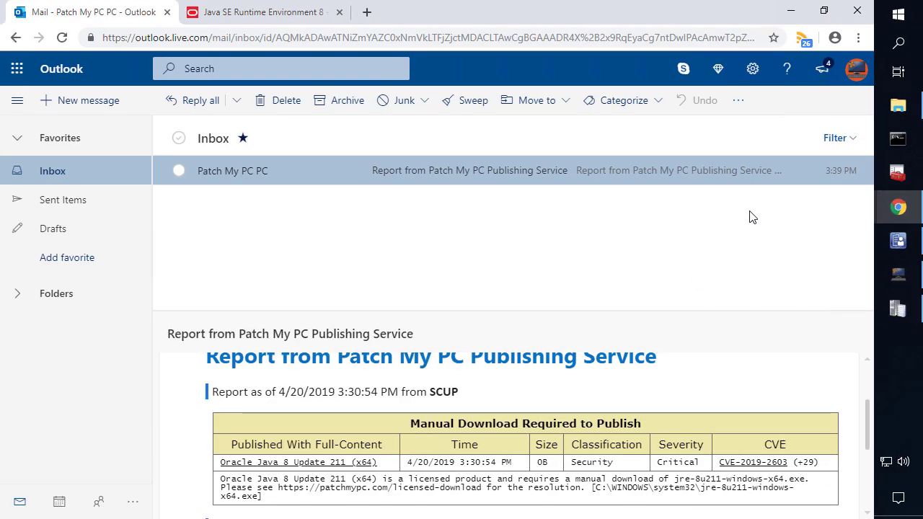
{"action": "left_click", "coordinate": [790, 10]}
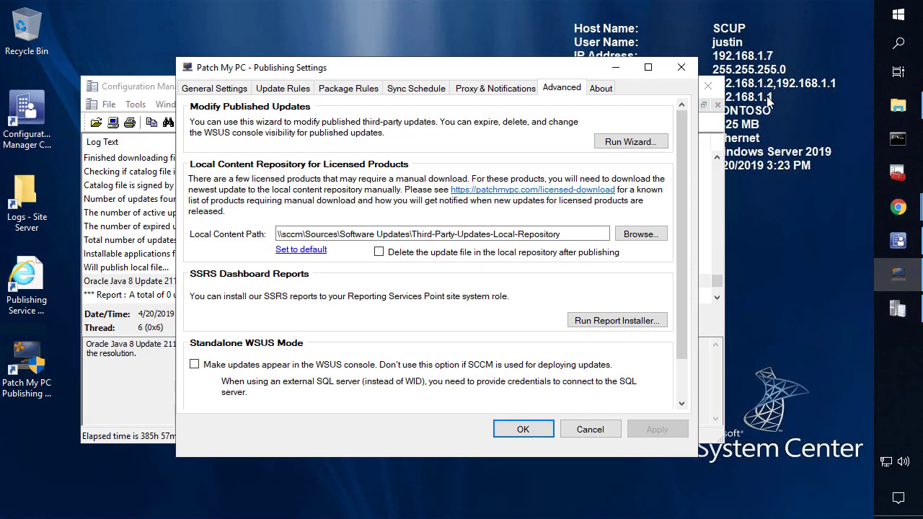
Run the publishing service sync manually from the publishing settings and dismiss the request message.
{"action": "left_click", "coordinate": [415, 89]}
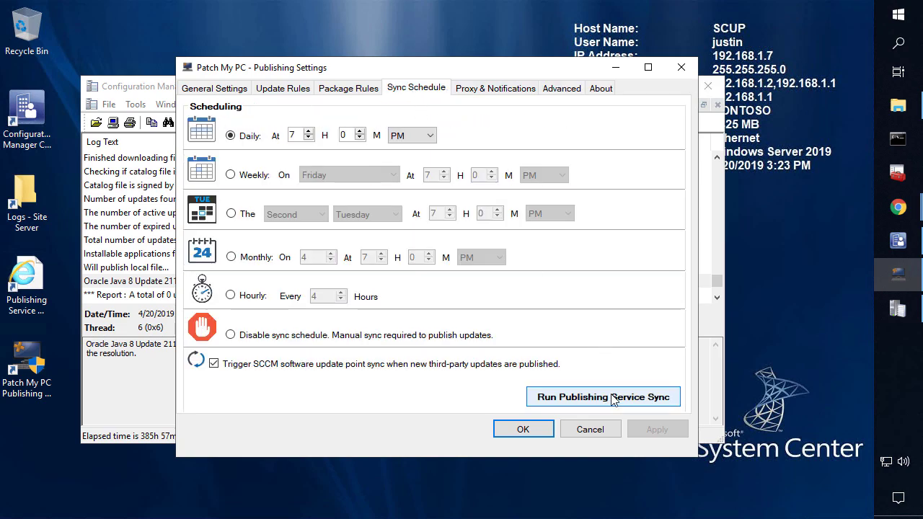
{"action": "left_click", "coordinate": [615, 391]}
{"action": "left_click", "coordinate": [535, 311]}
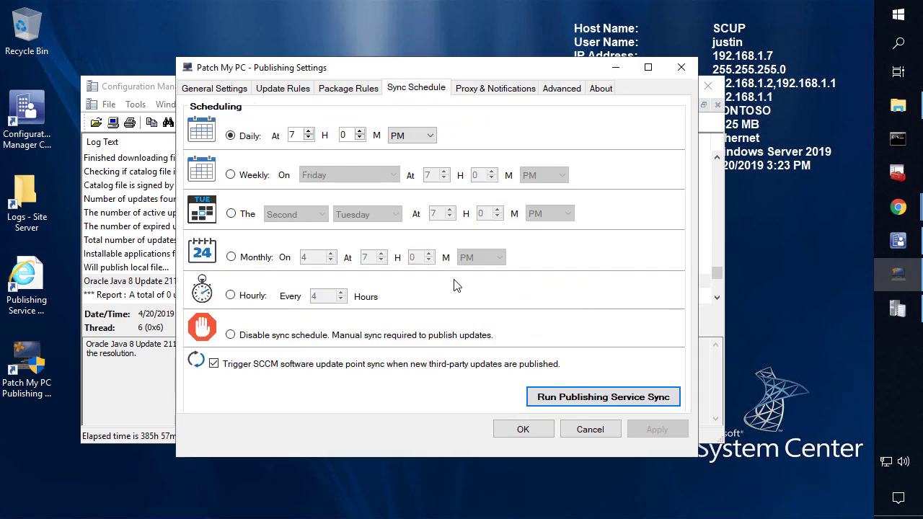
Maximize PatchMyPC.log and examine the new sync's entries on the local file, the digest comparison and the publishing result.
{"action": "double_click", "coordinate": [134, 86]}
{"action": "scroll", "coordinate": [422, 252], "scroll_direction": "down", "scroll_amount": 3}
{"action": "scroll", "coordinate": [418, 250], "scroll_direction": "down", "scroll_amount": 3}
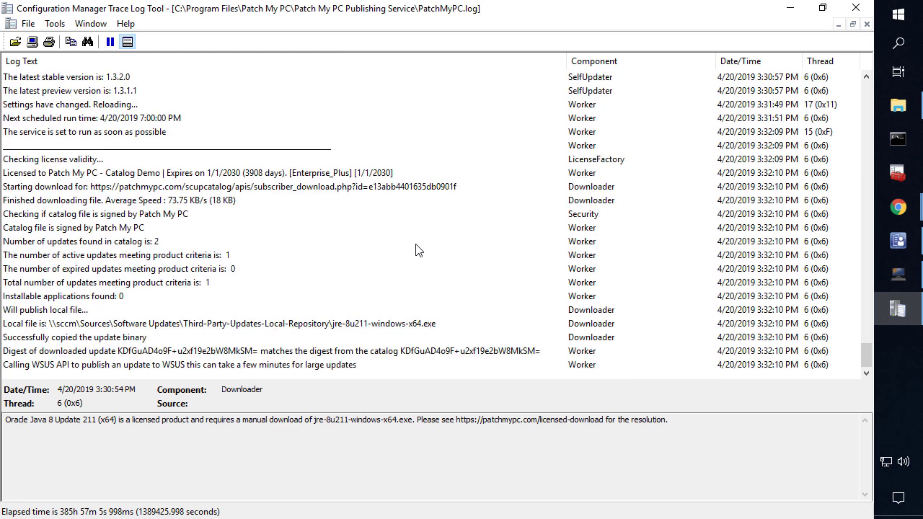
{"action": "left_click", "coordinate": [296, 324]}
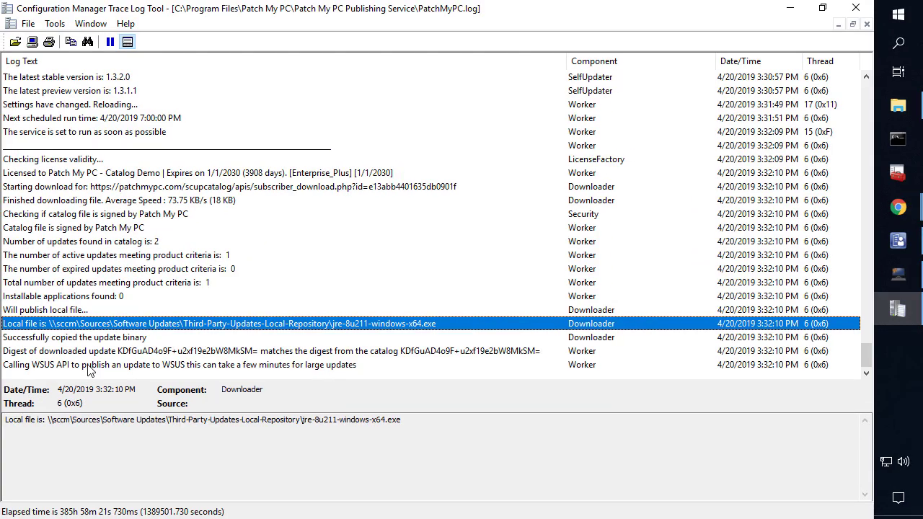
{"action": "left_click", "coordinate": [313, 353]}
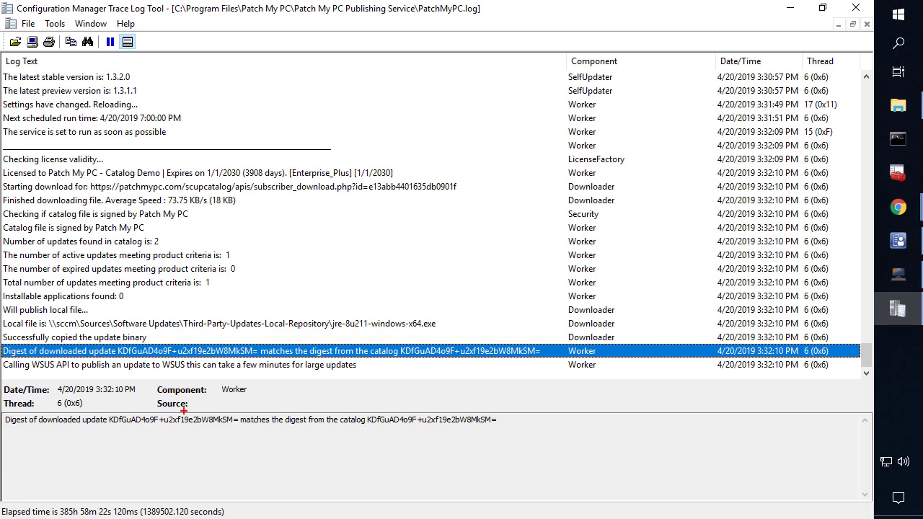
{"action": "left_click_drag", "start_coordinate": [105, 414], "coordinate": [515, 430]}
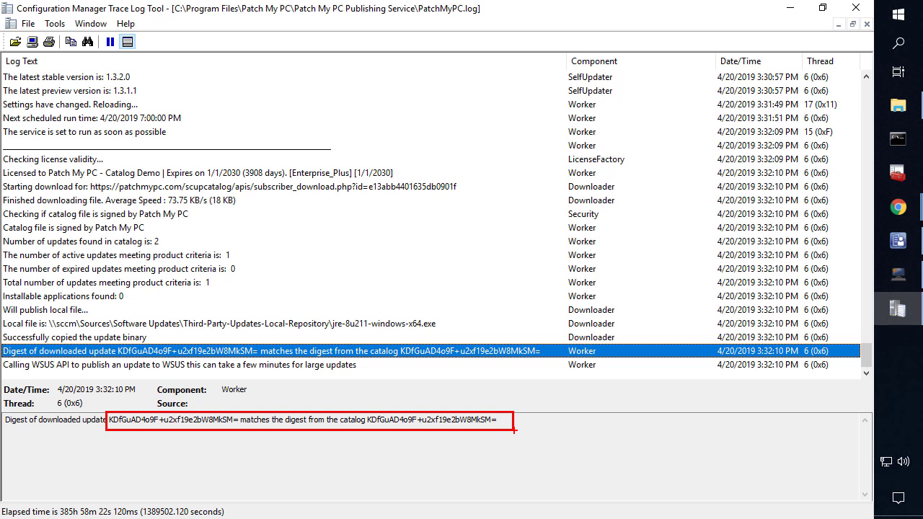
{"action": "key", "text": "Escape"}
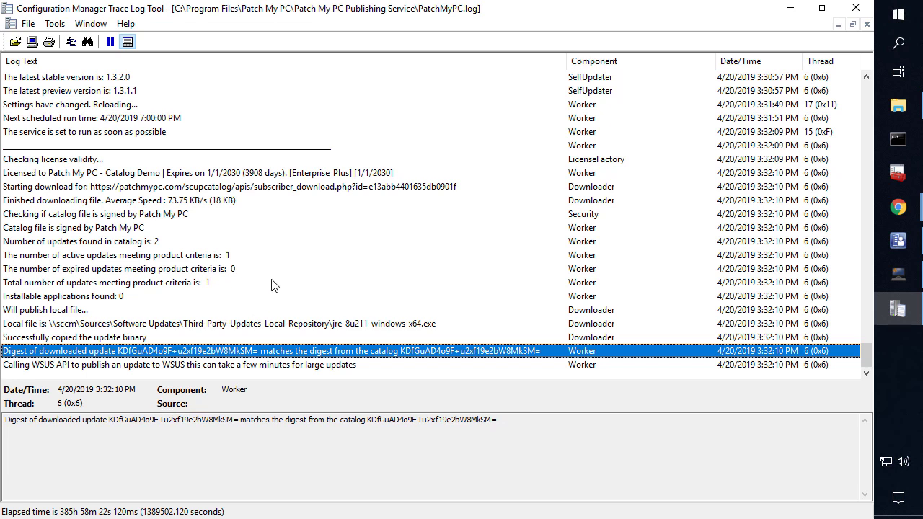
{"action": "left_click", "coordinate": [265, 283]}
{"action": "key", "text": "End"}
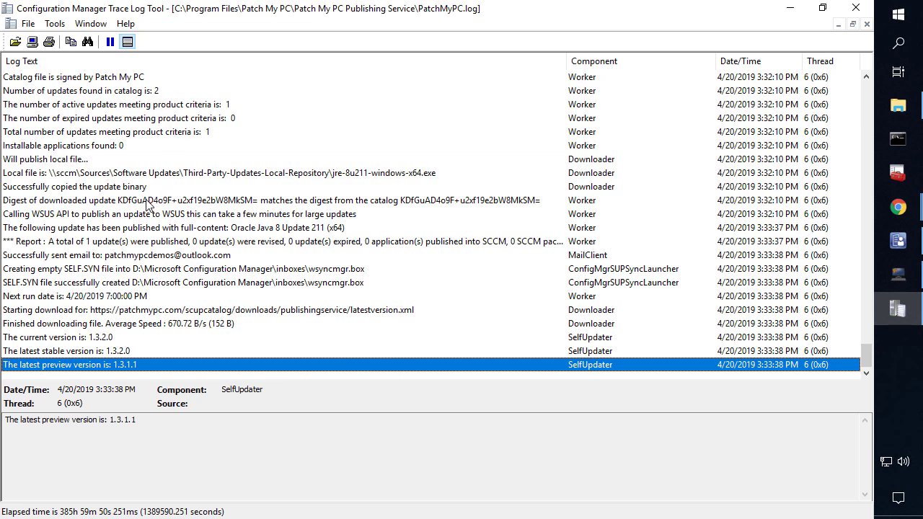
{"action": "left_click", "coordinate": [147, 206]}
Switch to the Configuration Manager console, view the Patch My PC - Java third-party catalog and widen the Name column.
{"action": "left_click", "coordinate": [897, 243]}
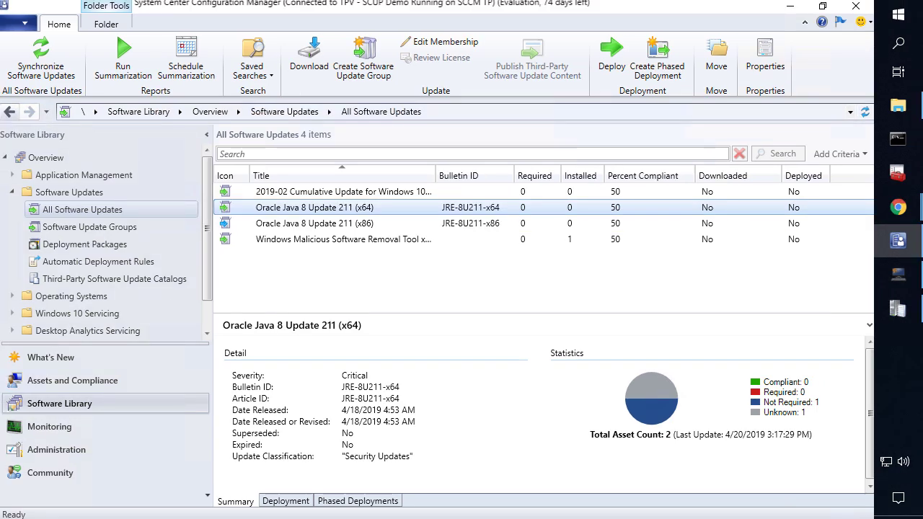
{"action": "left_click", "coordinate": [92, 279]}
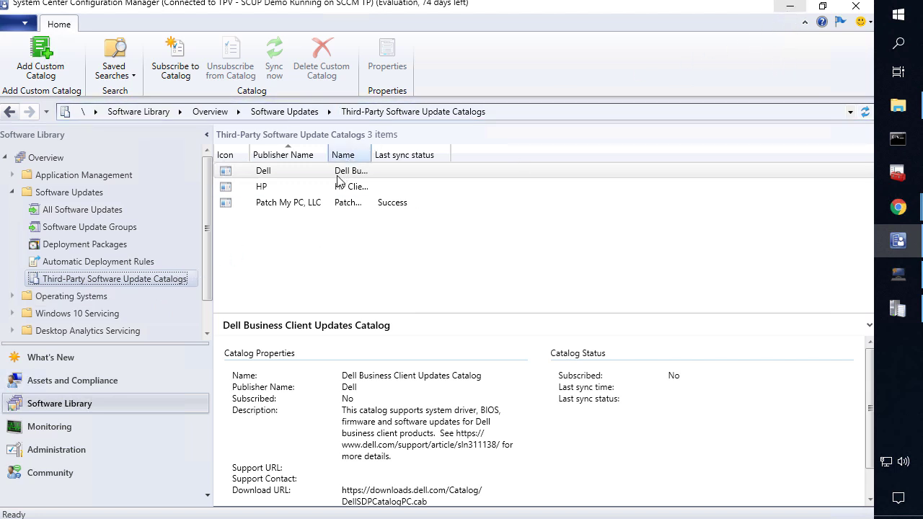
{"action": "left_click", "coordinate": [310, 204]}
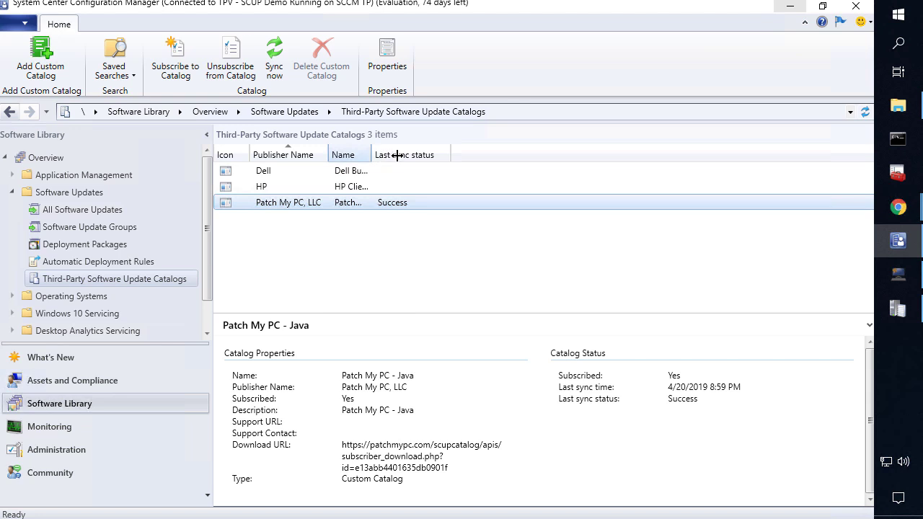
{"action": "left_click_drag", "start_coordinate": [372, 154], "coordinate": [460, 166]}
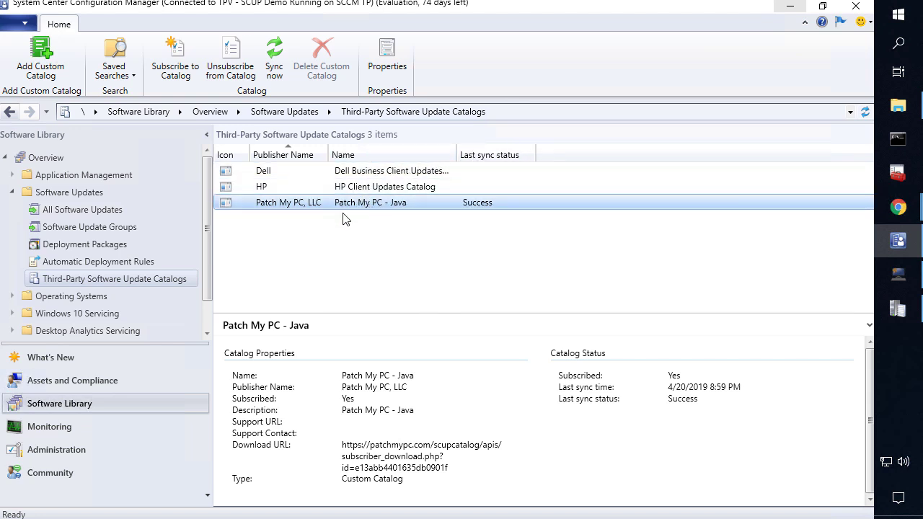
Publish the third-party software update content for Oracle Java 8 Update 211 (x86) from All Software Updates and dismiss the notice.
{"action": "left_click", "coordinate": [132, 228]}
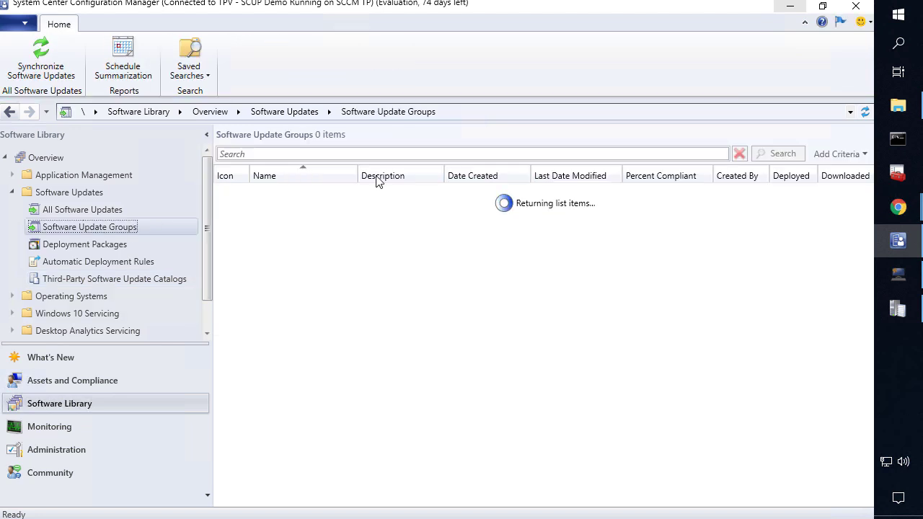
{"action": "left_click", "coordinate": [160, 209]}
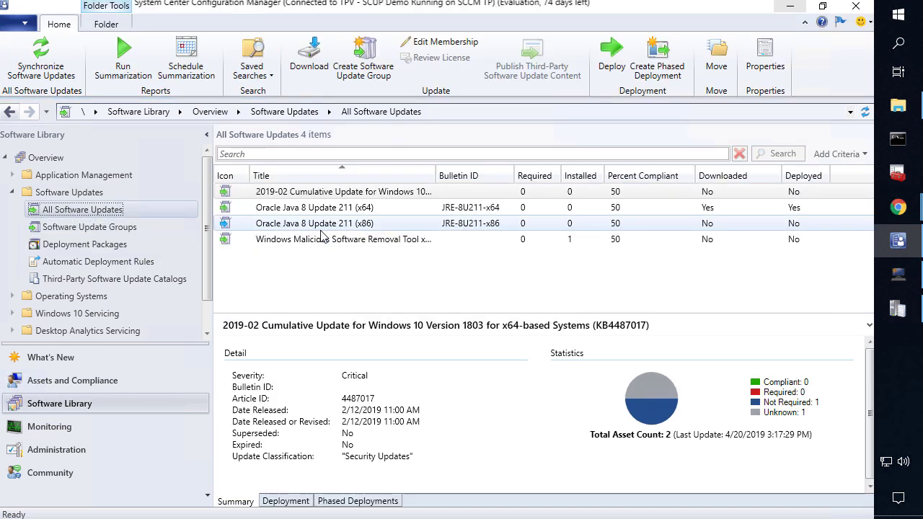
{"action": "left_click", "coordinate": [324, 226]}
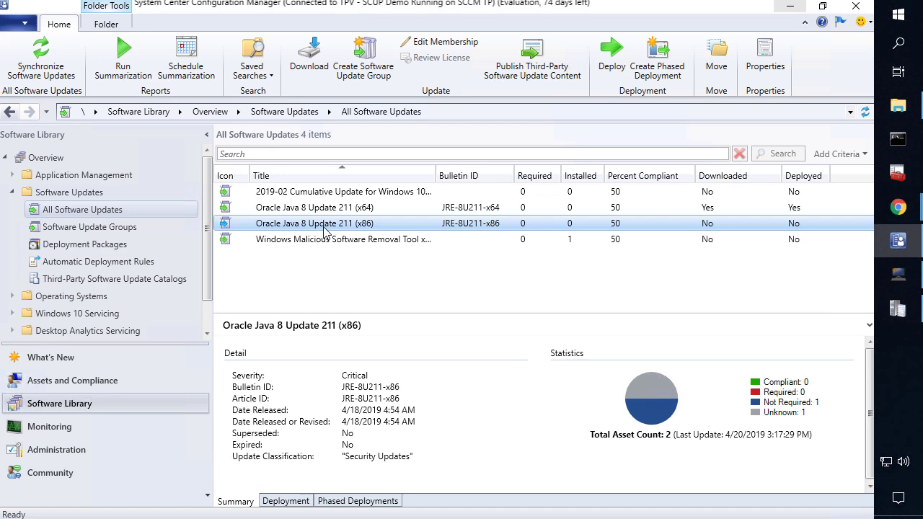
{"action": "right_click", "coordinate": [323, 228]}
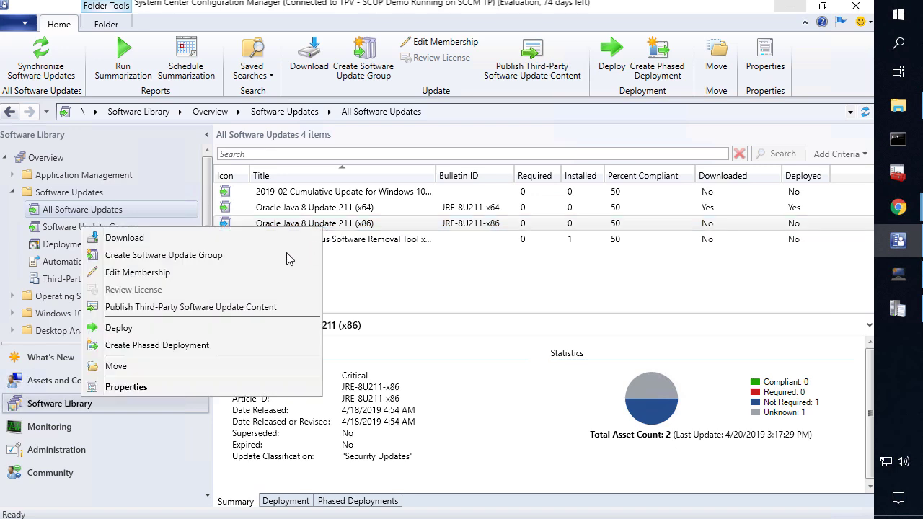
{"action": "left_click", "coordinate": [243, 309]}
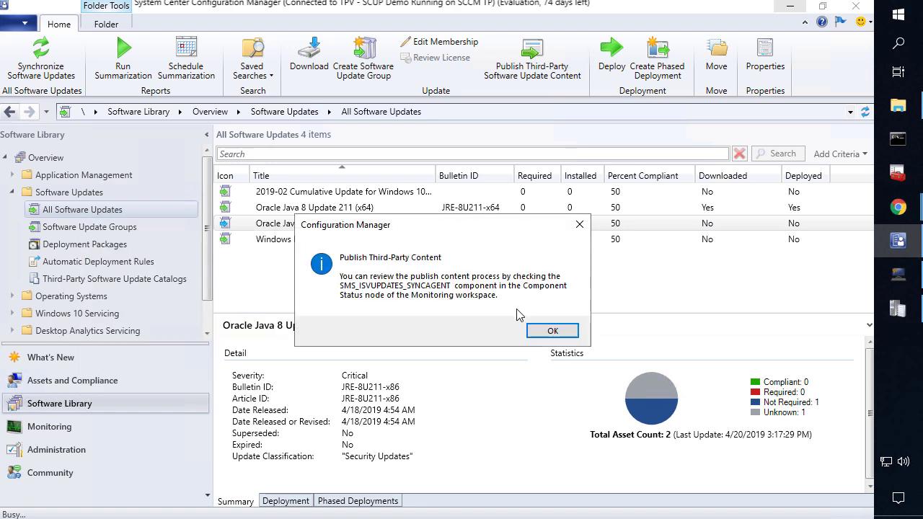
{"action": "left_click", "coordinate": [555, 334]}
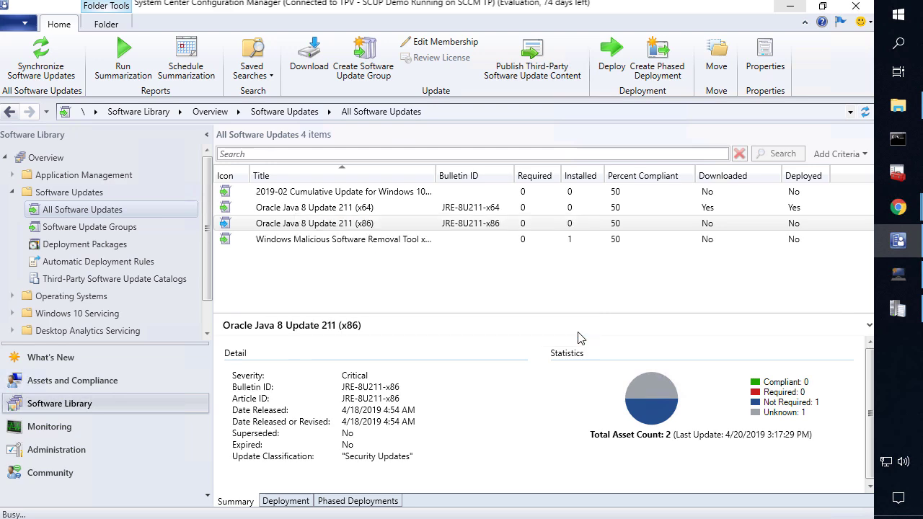
Open SMS_ISVUPDATES_SYNCAGENT.log from the site server's Logs folder, maximize it and examine the entry on downloading content from the localhost repository path.
{"action": "left_click", "coordinate": [898, 310]}
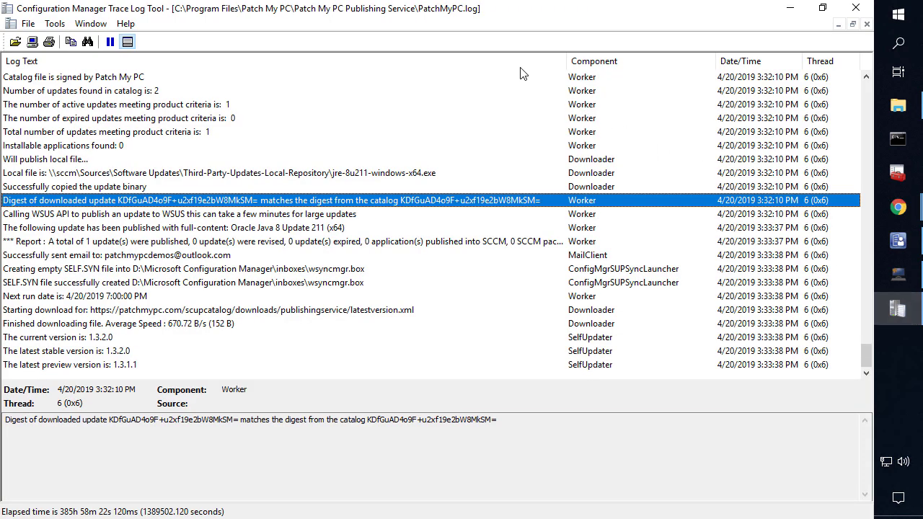
{"action": "left_click", "coordinate": [790, 7]}
{"action": "left_click", "coordinate": [786, 8]}
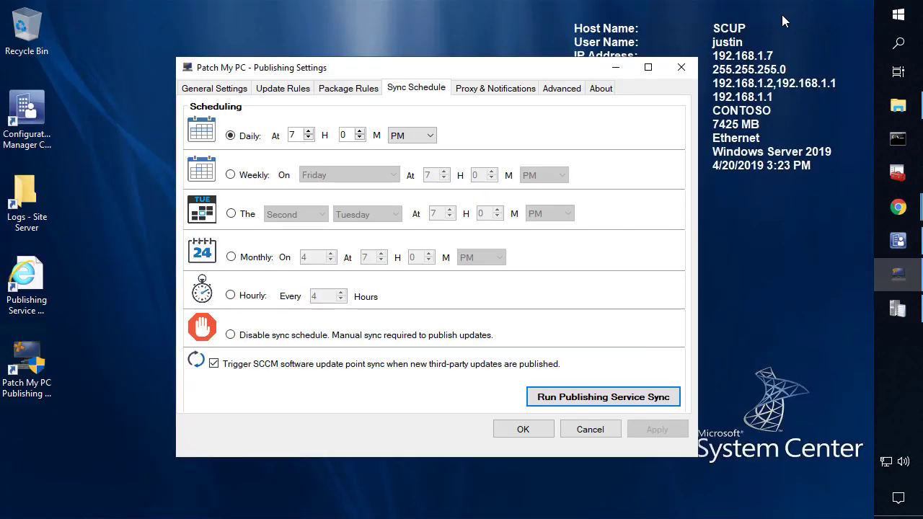
{"action": "double_click", "coordinate": [26, 198]}
{"action": "left_click", "coordinate": [261, 304]}
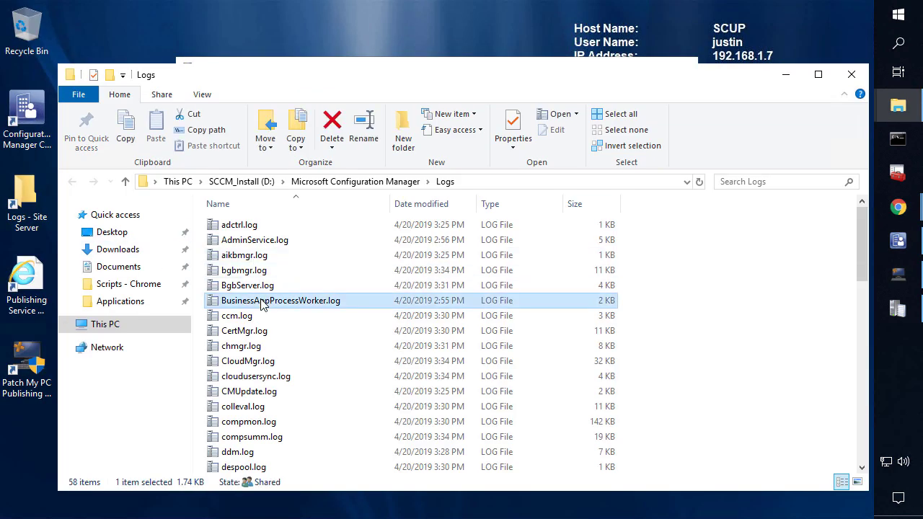
{"action": "type", "text": "sms"}
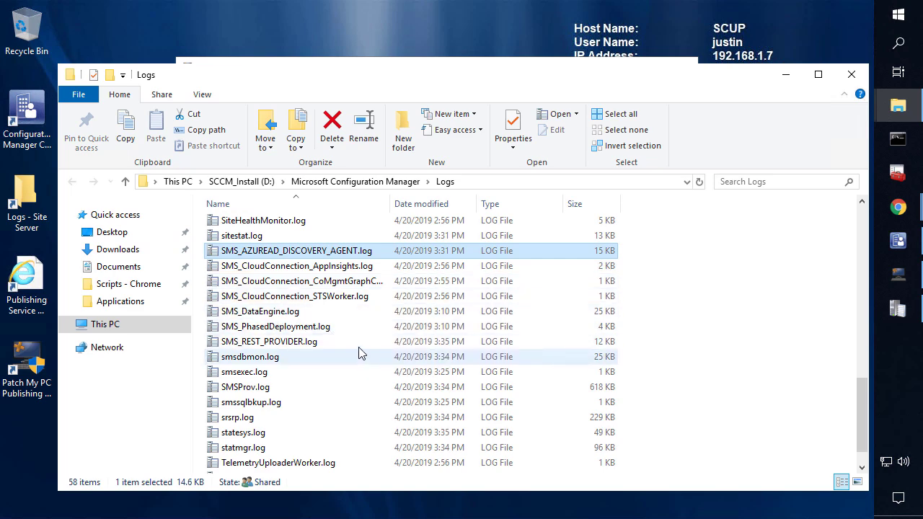
{"action": "left_click", "coordinate": [332, 328]}
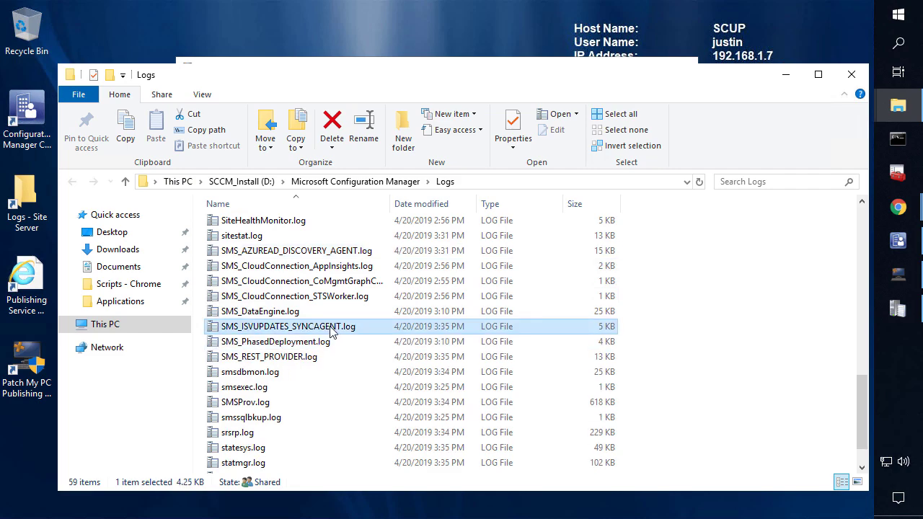
{"action": "double_click", "coordinate": [332, 328]}
{"action": "left_click", "coordinate": [714, 124]}
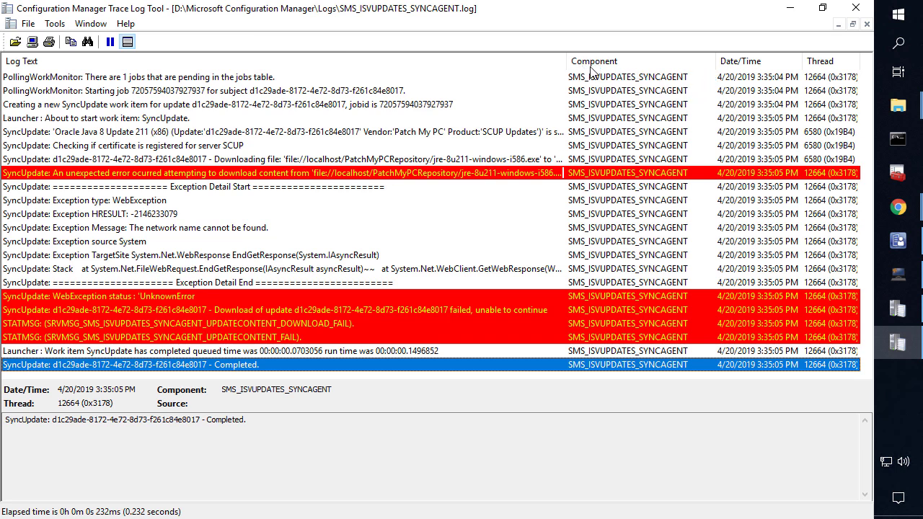
{"action": "left_click", "coordinate": [447, 173]}
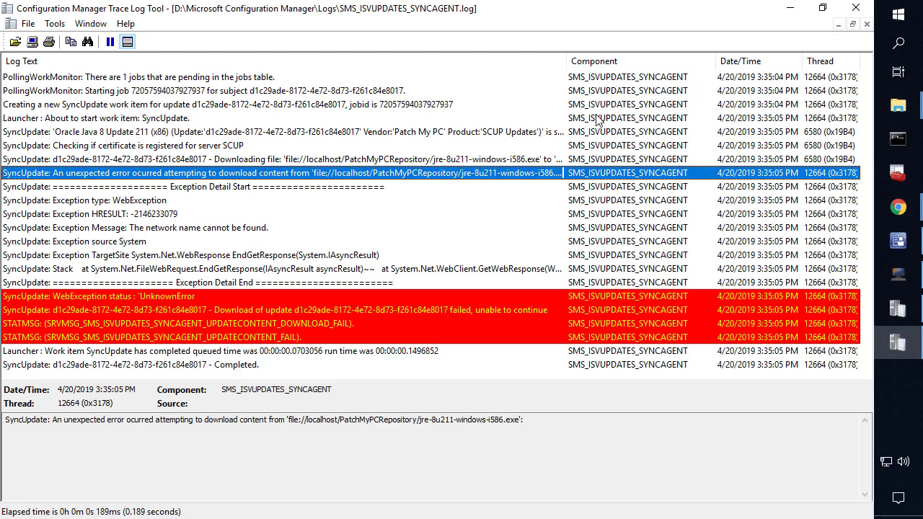
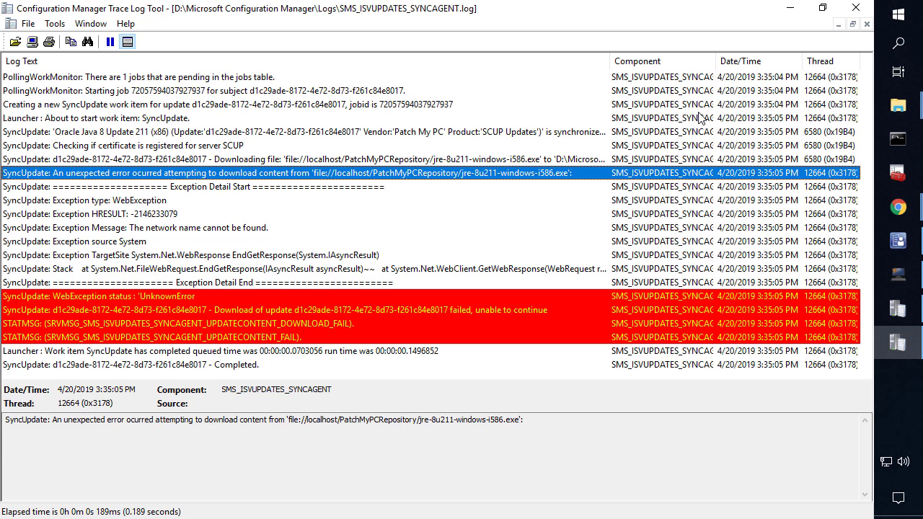
Browse to the PatchMyPCRepository folder on the SCCM_ContentLibrary (J:) drive and check the Java installers stored in it.
{"action": "left_click", "coordinate": [897, 106]}
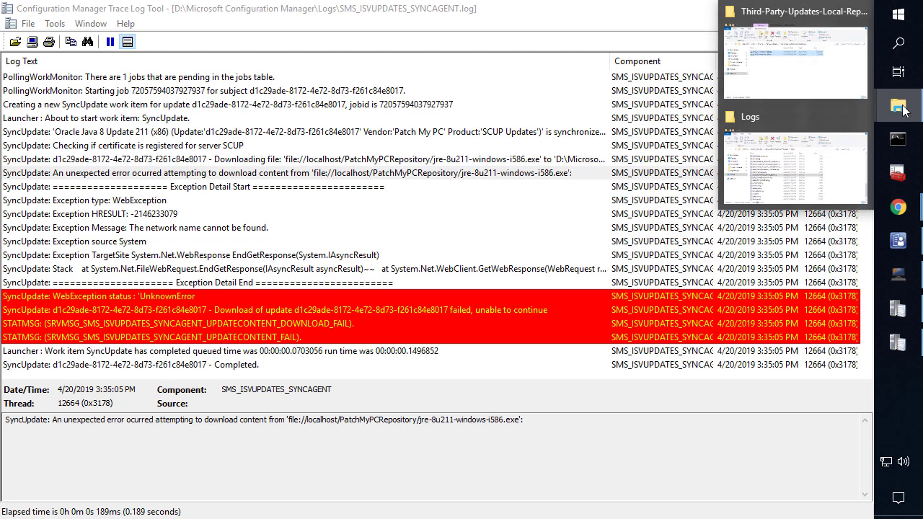
{"action": "left_click", "coordinate": [806, 73]}
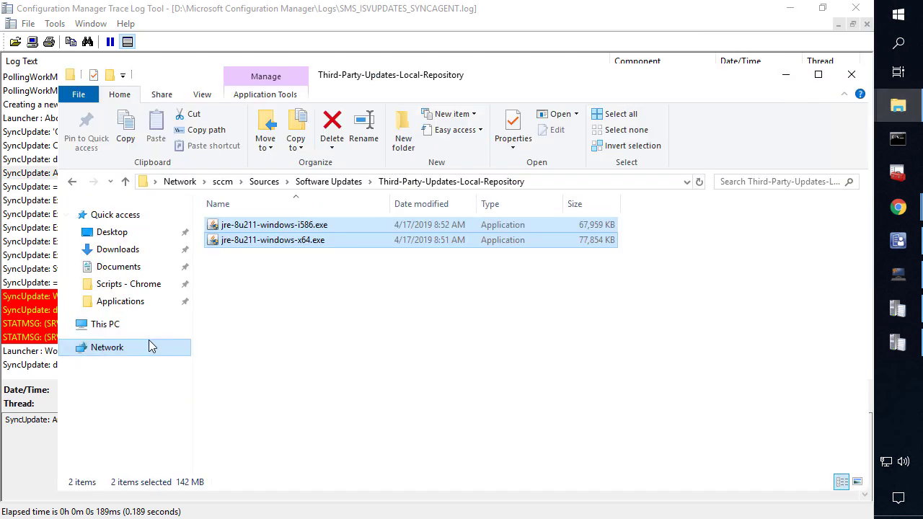
{"action": "left_click", "coordinate": [112, 325]}
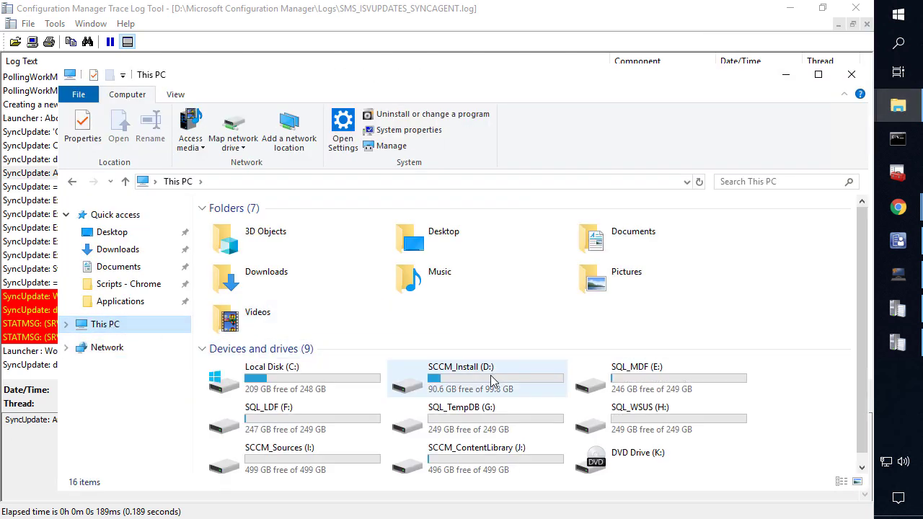
{"action": "left_click", "coordinate": [499, 455]}
{"action": "double_click", "coordinate": [499, 451]}
{"action": "left_click", "coordinate": [260, 226]}
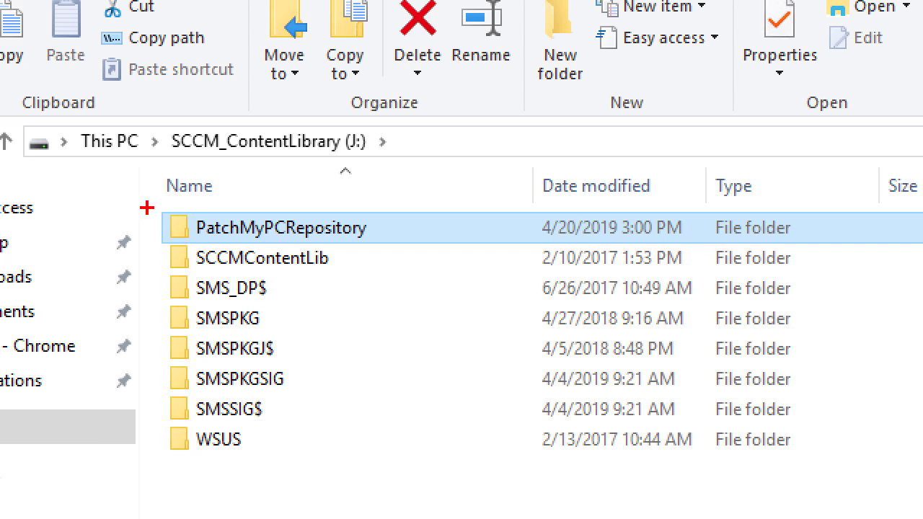
{"action": "left_click_drag", "start_coordinate": [158, 209], "coordinate": [405, 246]}
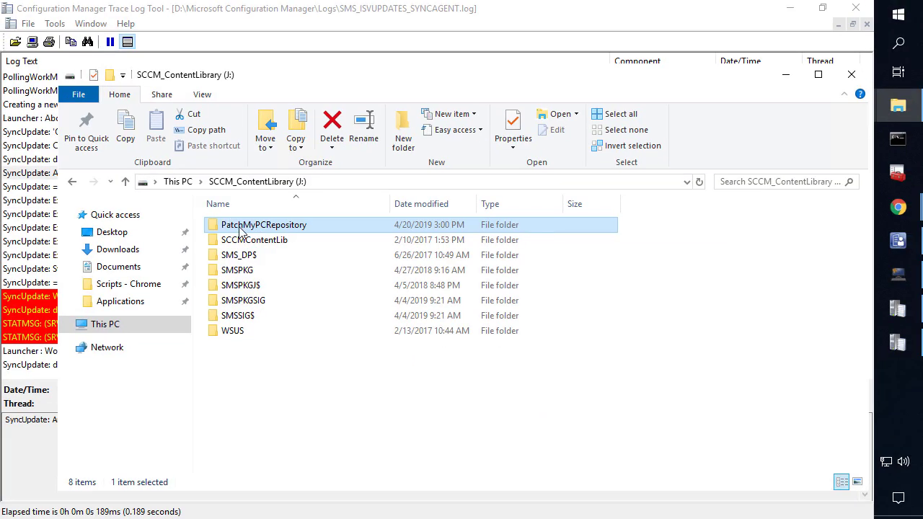
{"action": "double_click", "coordinate": [224, 230]}
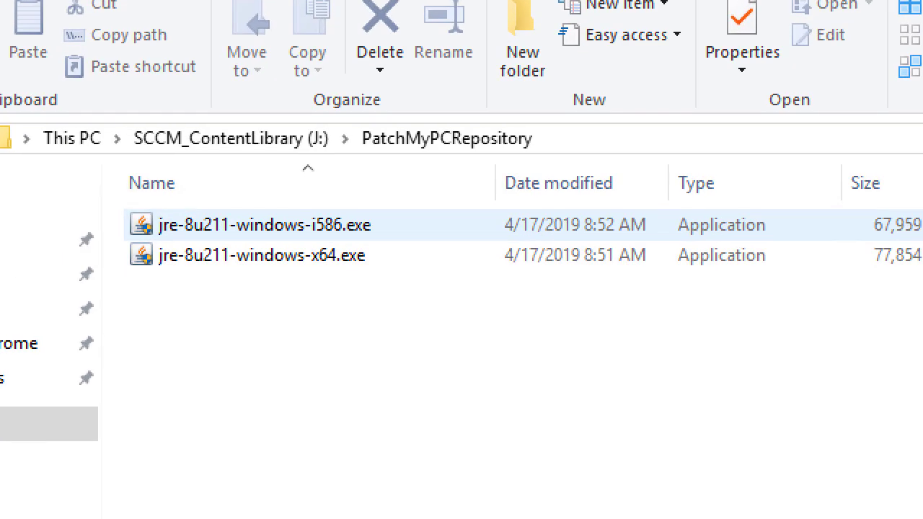
{"action": "mouse_move", "coordinate": [109, 202]}
{"action": "left_mouse_down"}
{"action": "mouse_move", "coordinate": [274, 221]}
{"action": "mouse_move", "coordinate": [406, 275]}
{"action": "left_mouse_up"}
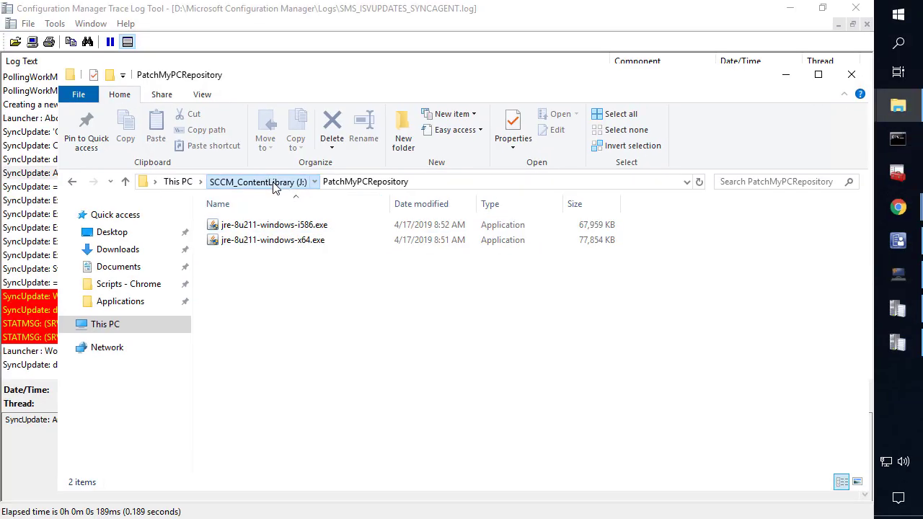
Share the PatchMyPCRepository folder on J: through Advanced Sharing under the name PatchMyPCRepository, keeping Read share permission for Everyone.
{"action": "left_click", "coordinate": [240, 140]}
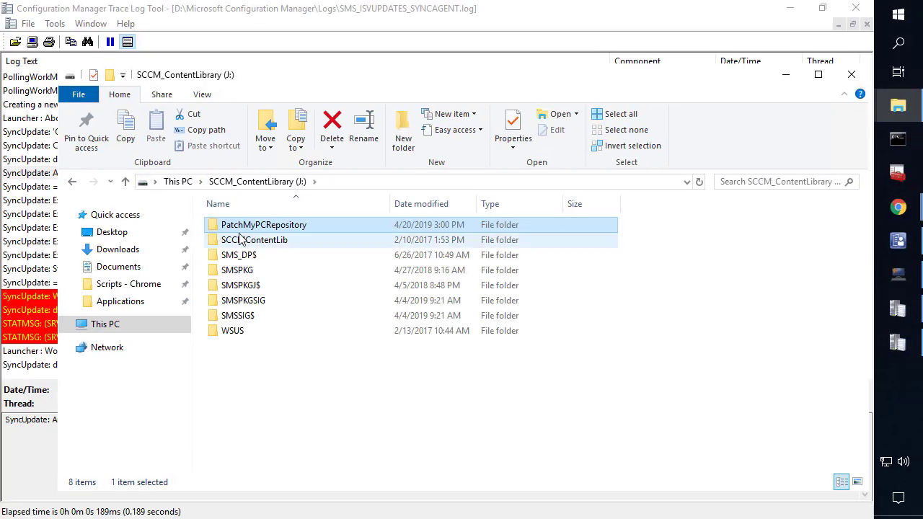
{"action": "right_click", "coordinate": [248, 226]}
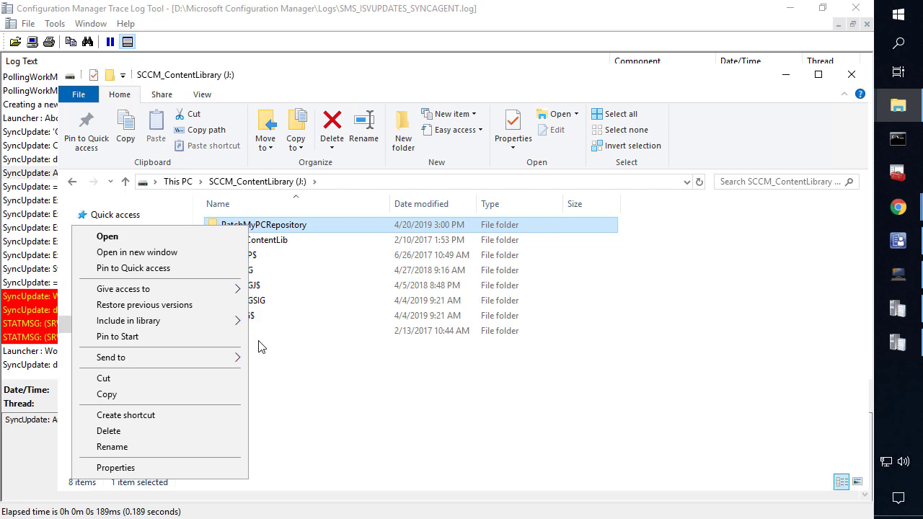
{"action": "left_click", "coordinate": [202, 468]}
{"action": "left_click", "coordinate": [312, 200]}
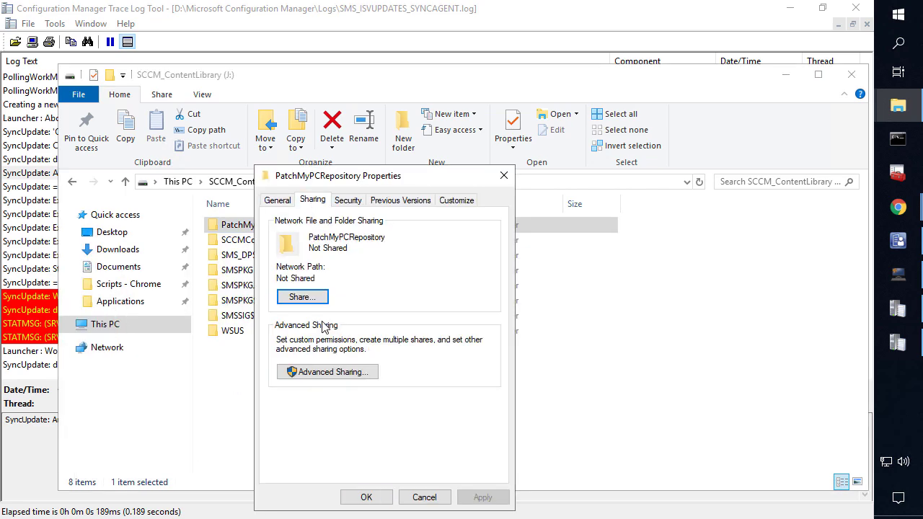
{"action": "left_click", "coordinate": [323, 371]}
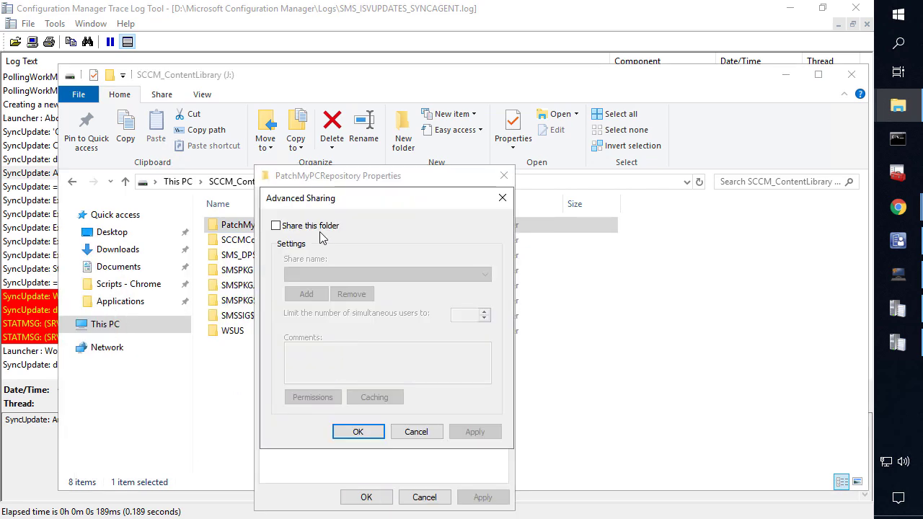
{"action": "left_click", "coordinate": [311, 226]}
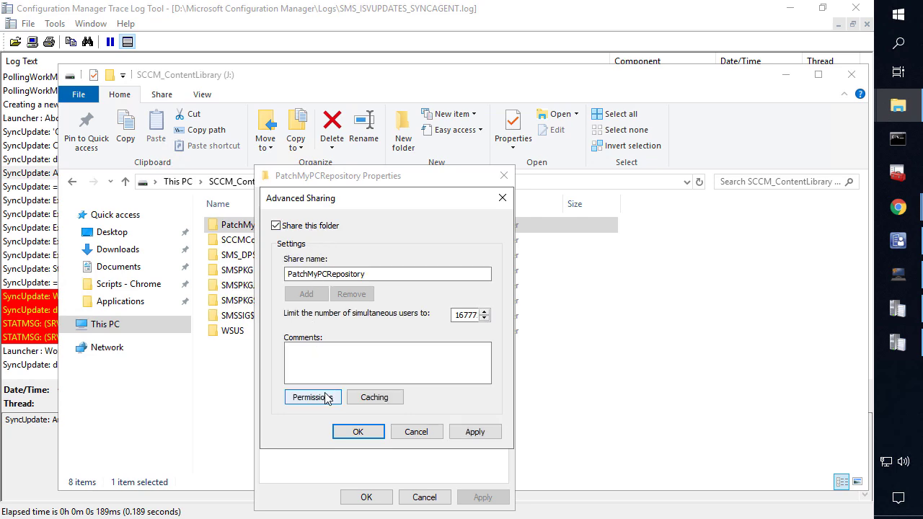
{"action": "left_click", "coordinate": [472, 431]}
{"action": "left_click", "coordinate": [317, 400]}
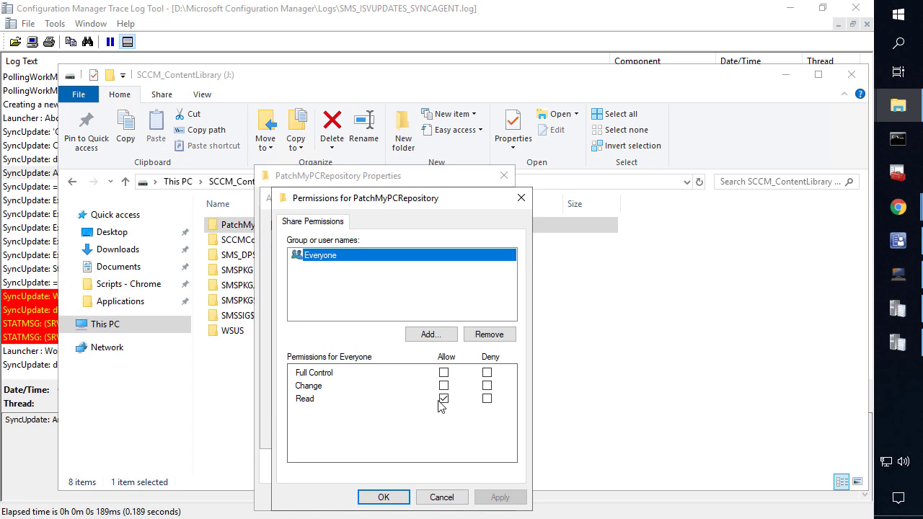
{"action": "left_click", "coordinate": [384, 497]}
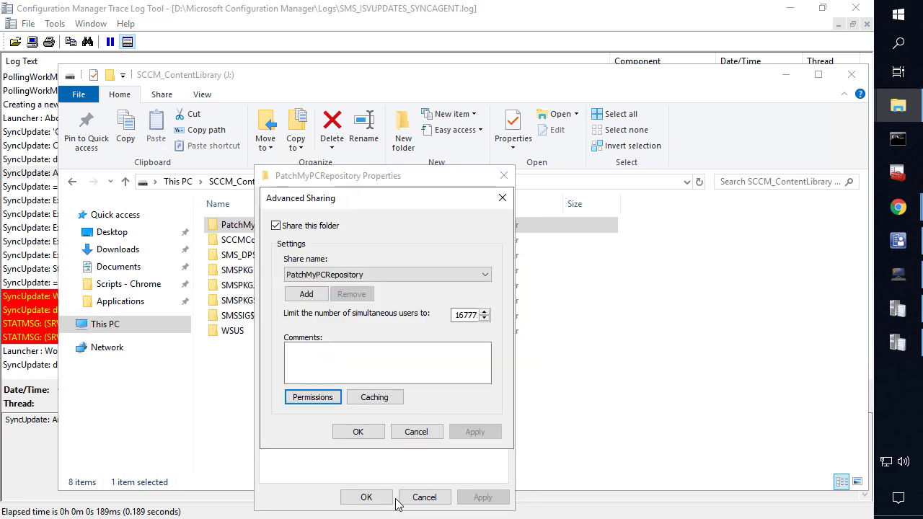
{"action": "left_click", "coordinate": [358, 432]}
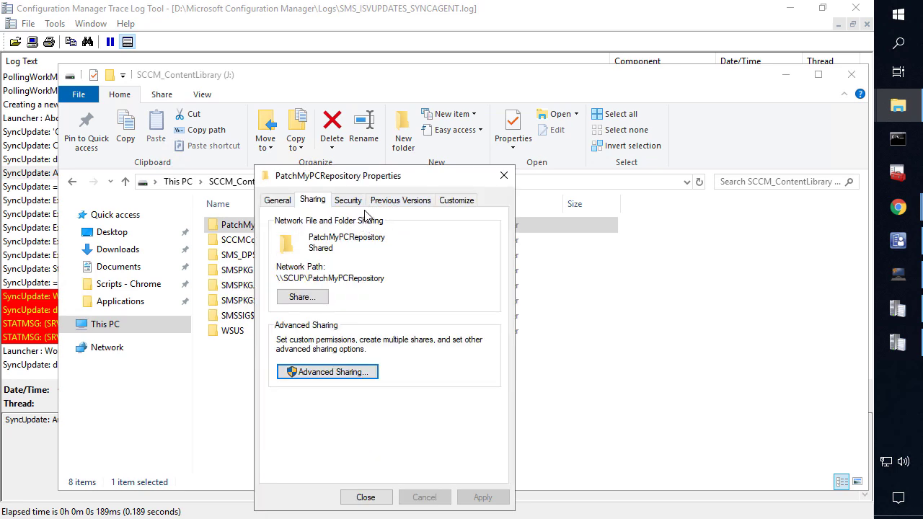
Review the PatchMyPCRepository folder's security permissions for SYSTEM and Administrators, and close its properties.
{"action": "left_click", "coordinate": [353, 207]}
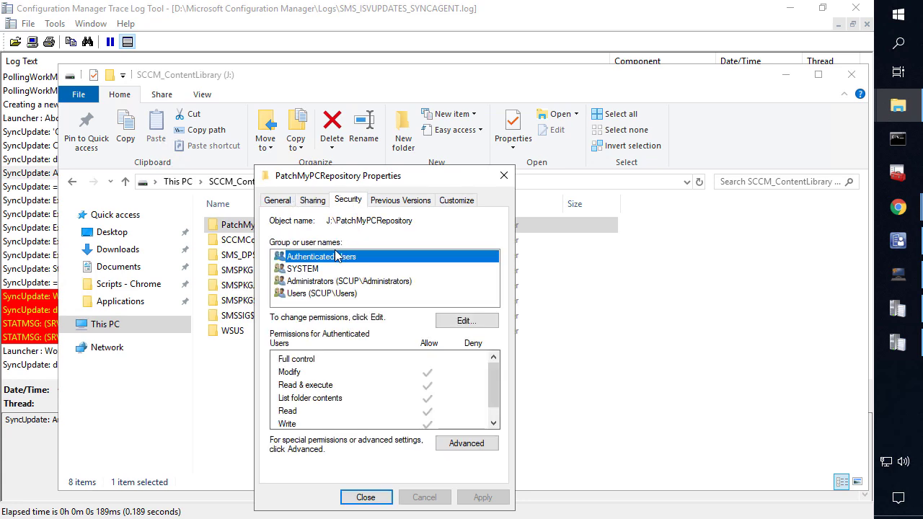
{"action": "left_click", "coordinate": [323, 271]}
{"action": "left_click", "coordinate": [333, 283]}
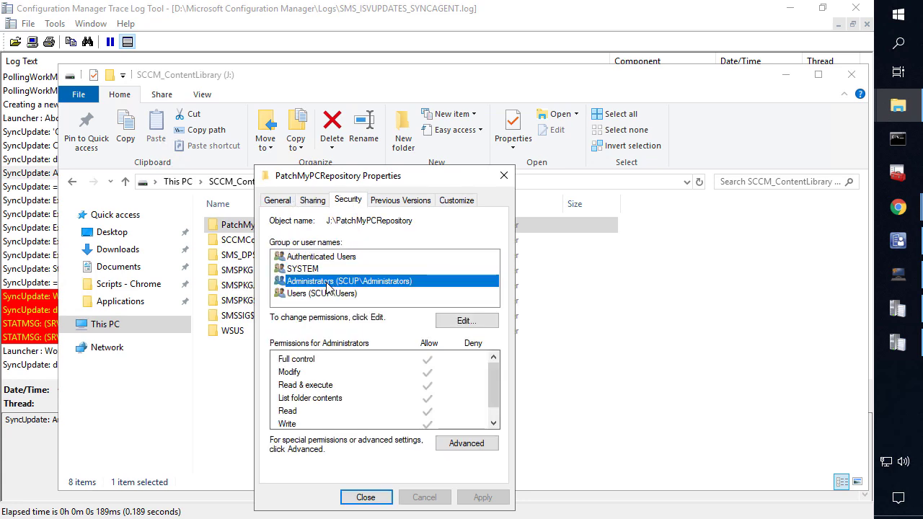
{"action": "left_click", "coordinate": [319, 273]}
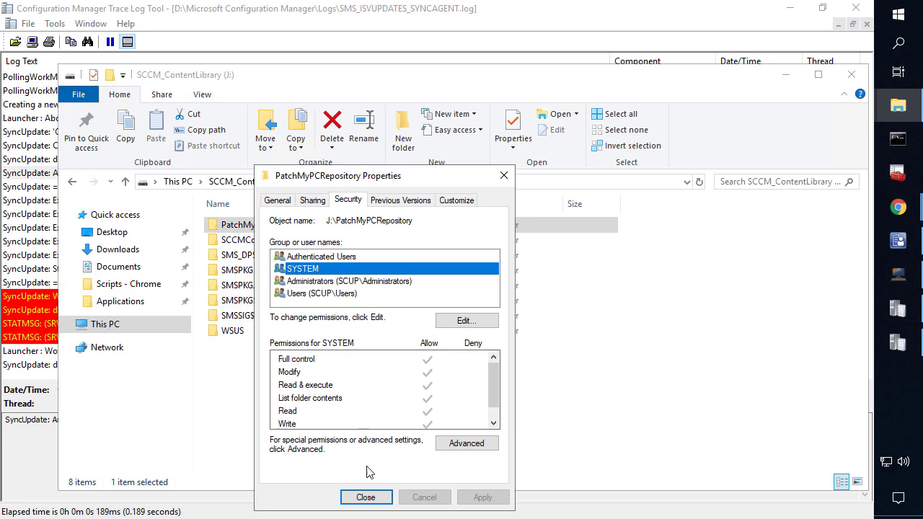
{"action": "left_click", "coordinate": [365, 496]}
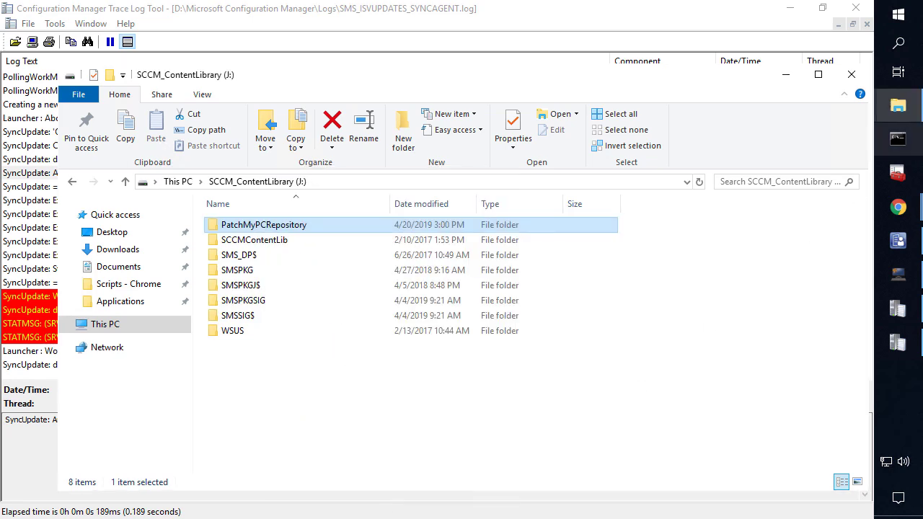
Switch to the Configuration Manager console, publish the third-party content for Oracle Java 8 Update 211 (x86) again and dismiss the notice.
{"action": "left_click", "coordinate": [844, 94]}
{"action": "left_click", "coordinate": [897, 240]}
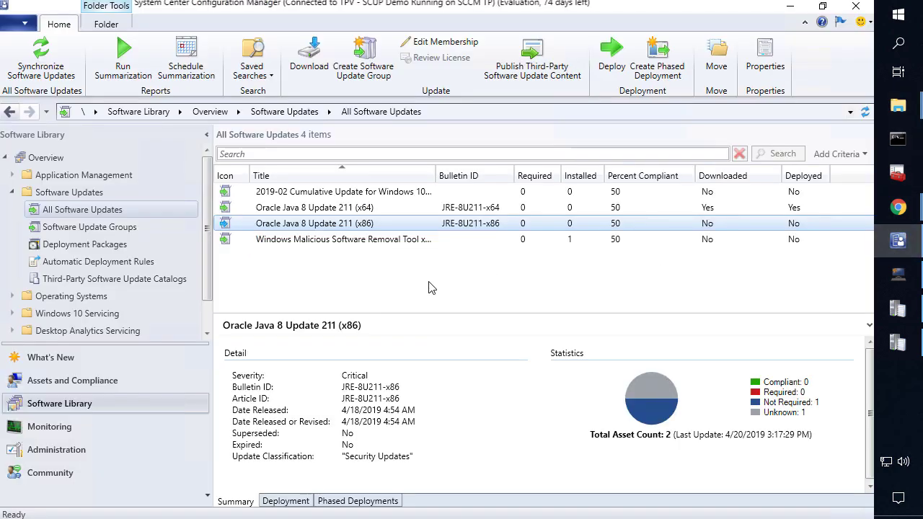
{"action": "right_click", "coordinate": [369, 226]}
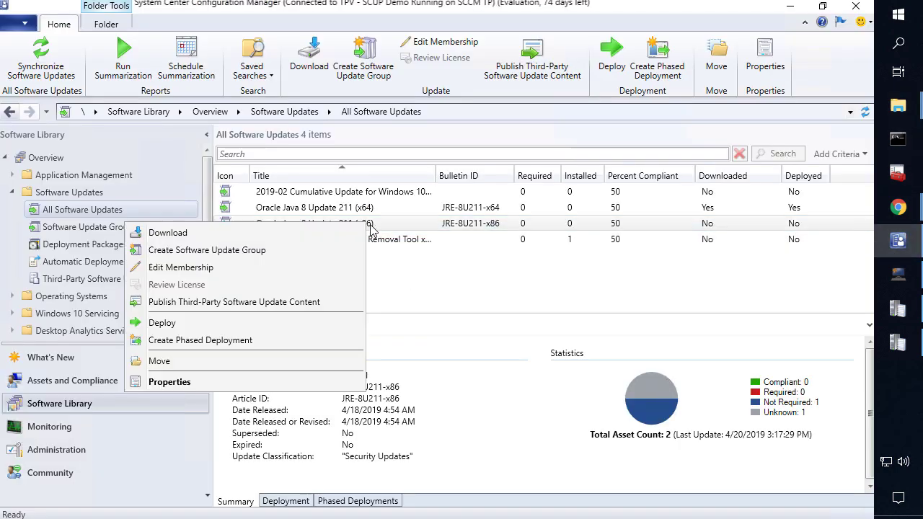
{"action": "left_click", "coordinate": [300, 303]}
{"action": "left_click", "coordinate": [552, 331]}
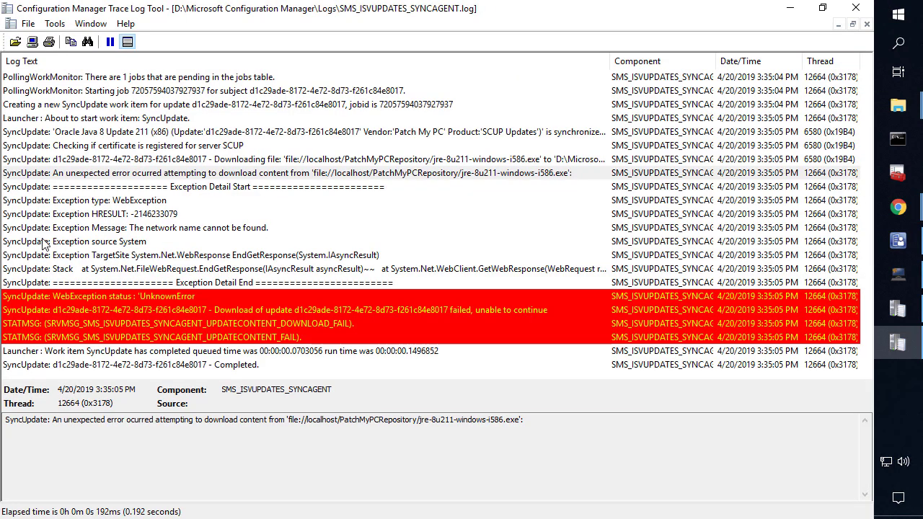
Check the sync agent log's new entries, open \\localhost\PatchMyPCRepository and compare it with the source path in the log's file download entry.
{"action": "left_click", "coordinate": [57, 245]}
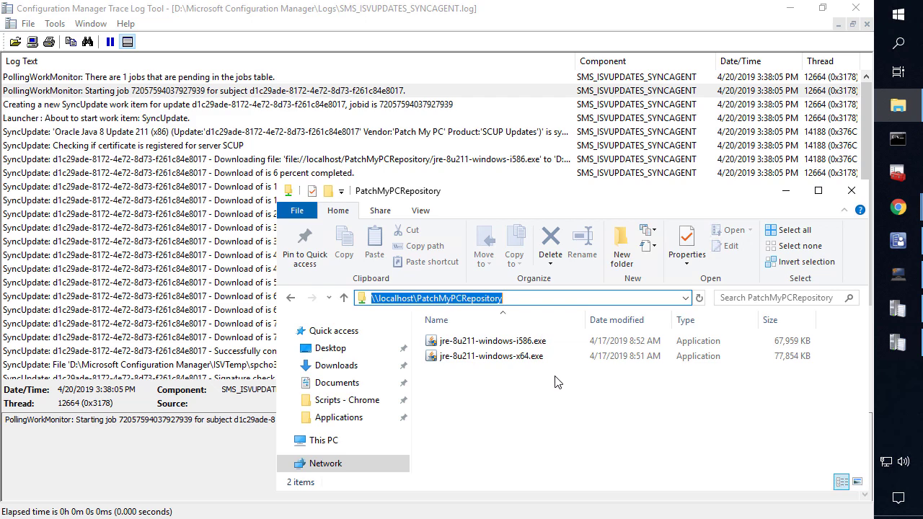
{"action": "left_click", "coordinate": [519, 302]}
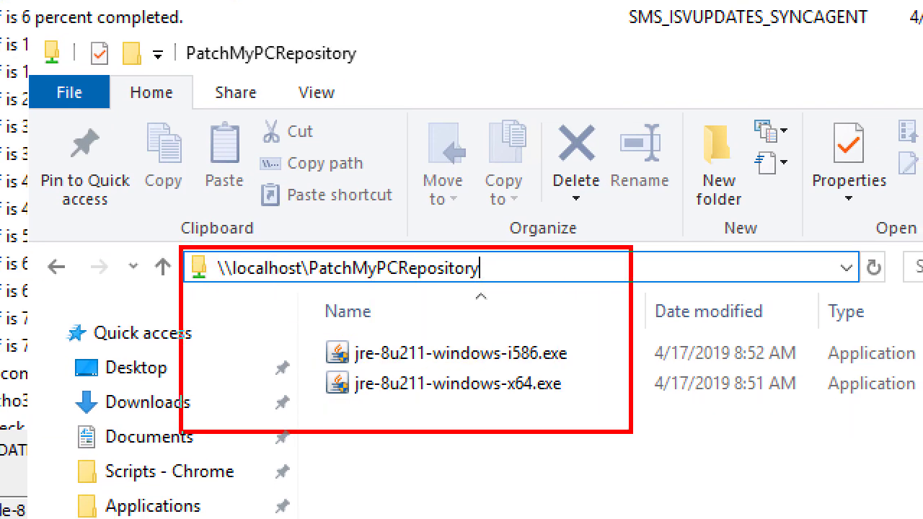
{"action": "key", "text": "Return"}
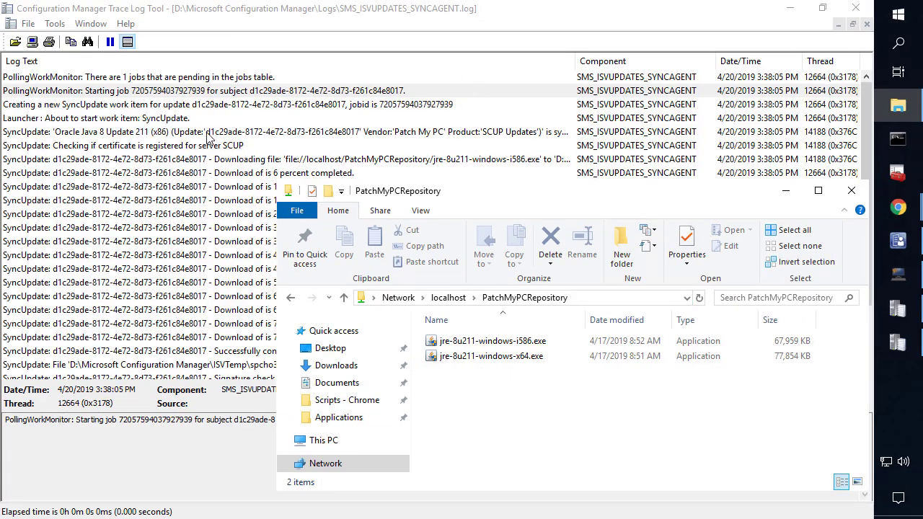
{"action": "left_click", "coordinate": [245, 162]}
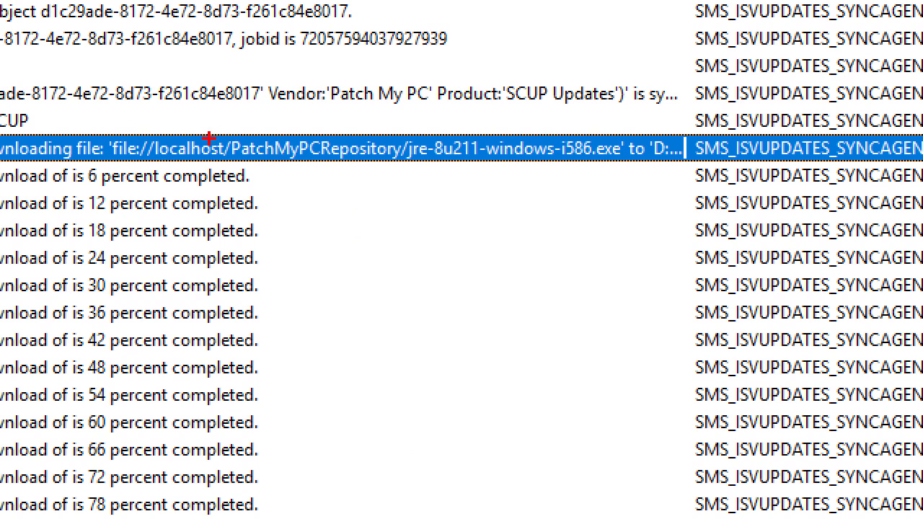
{"action": "mouse_move", "coordinate": [101, 132]}
{"action": "left_mouse_down"}
{"action": "mouse_move", "coordinate": [443, 189]}
{"action": "mouse_move", "coordinate": [645, 181]}
{"action": "mouse_move", "coordinate": [641, 159]}
{"action": "mouse_move", "coordinate": [643, 181]}
{"action": "mouse_move", "coordinate": [634, 166]}
{"action": "left_mouse_up"}
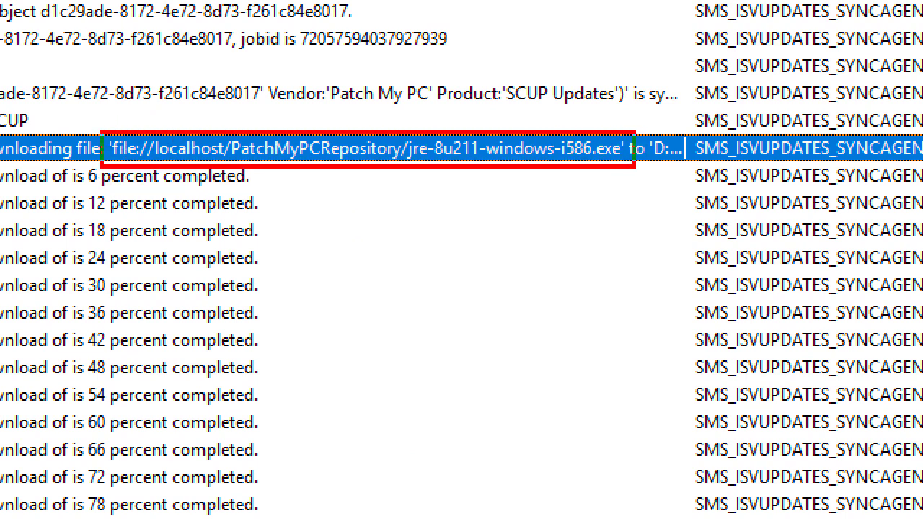
Bring back the \\localhost\PatchMyPCRepository folder window and check its share path and the two jre-8u211 installers against the sync agent log.
{"action": "key", "text": "Escape"}
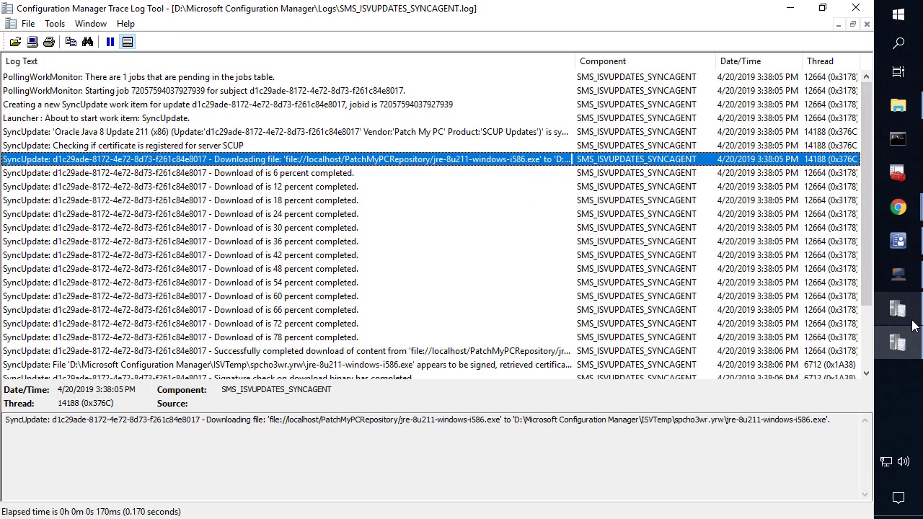
{"action": "mouse_move", "coordinate": [912, 326]}
{"action": "mouse_move", "coordinate": [885, 347]}
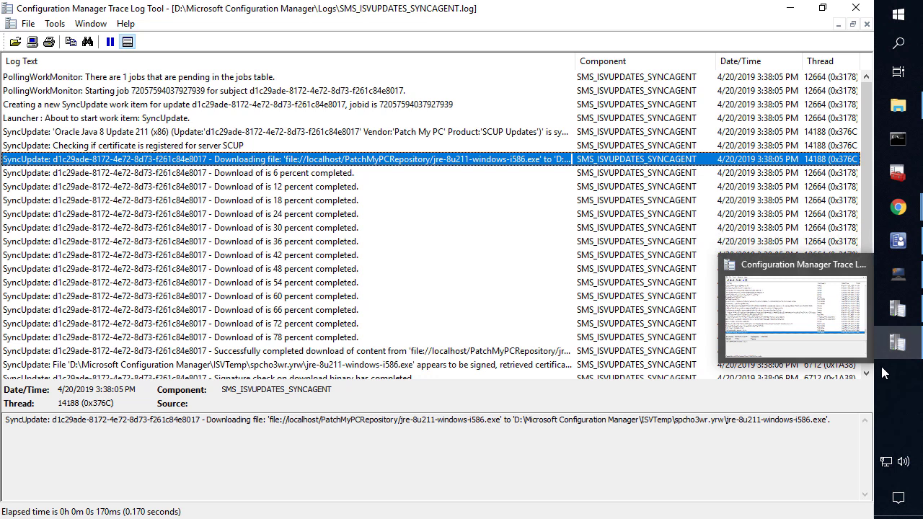
{"action": "left_click", "coordinate": [893, 343]}
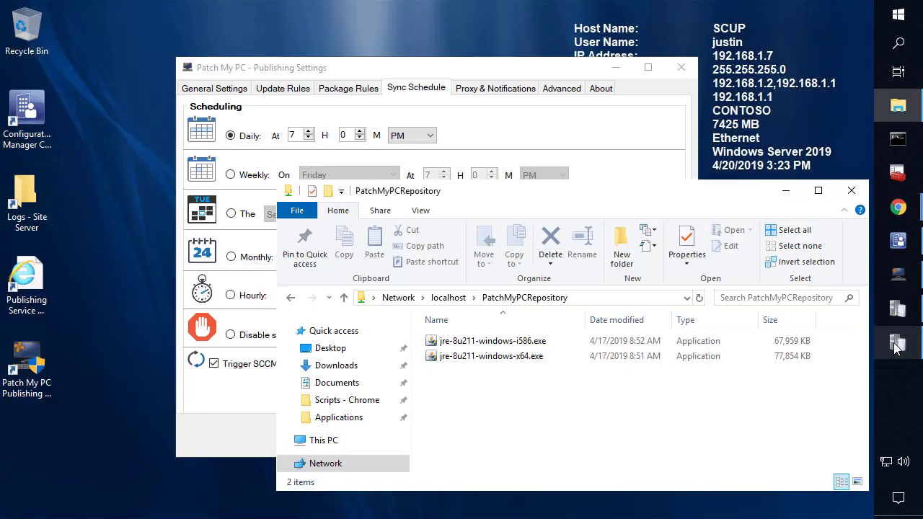
{"action": "left_click", "coordinate": [894, 345]}
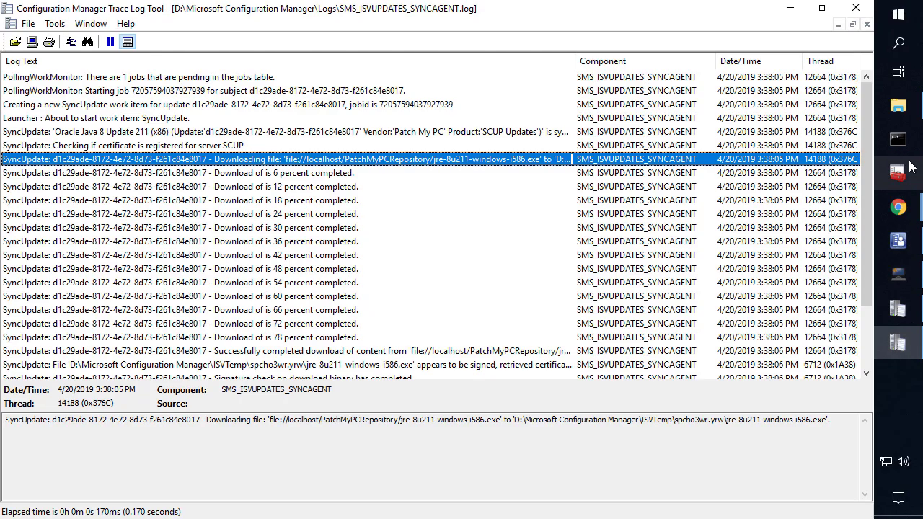
{"action": "left_click", "coordinate": [898, 106]}
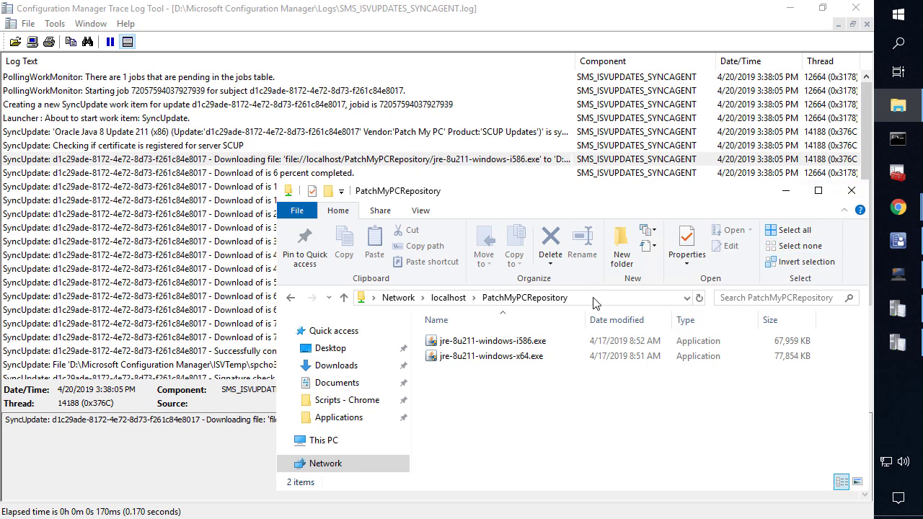
{"action": "left_click", "coordinate": [594, 299]}
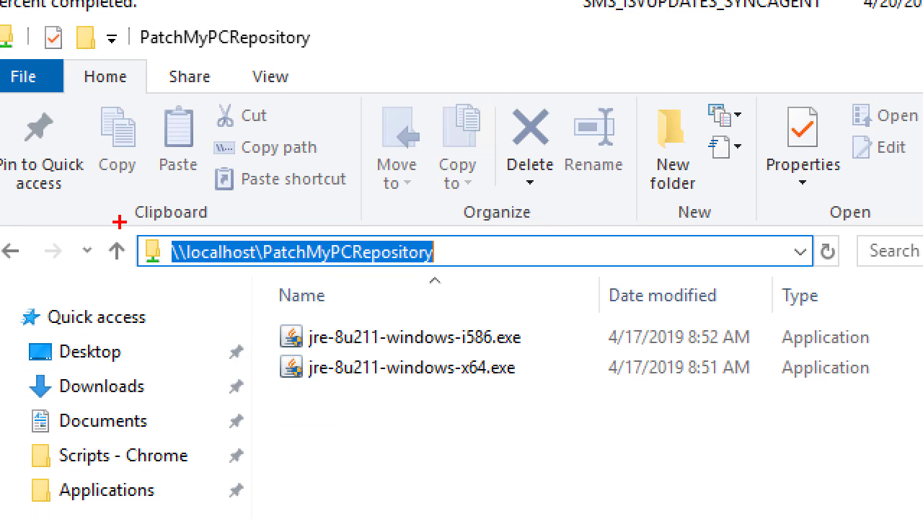
{"action": "left_click_drag", "start_coordinate": [131, 231], "coordinate": [542, 391]}
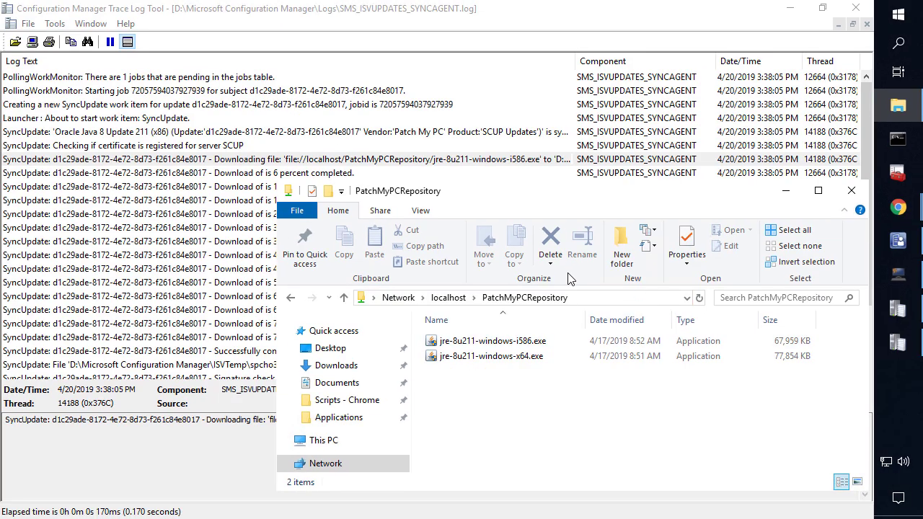
{"action": "left_click", "coordinate": [626, 261]}
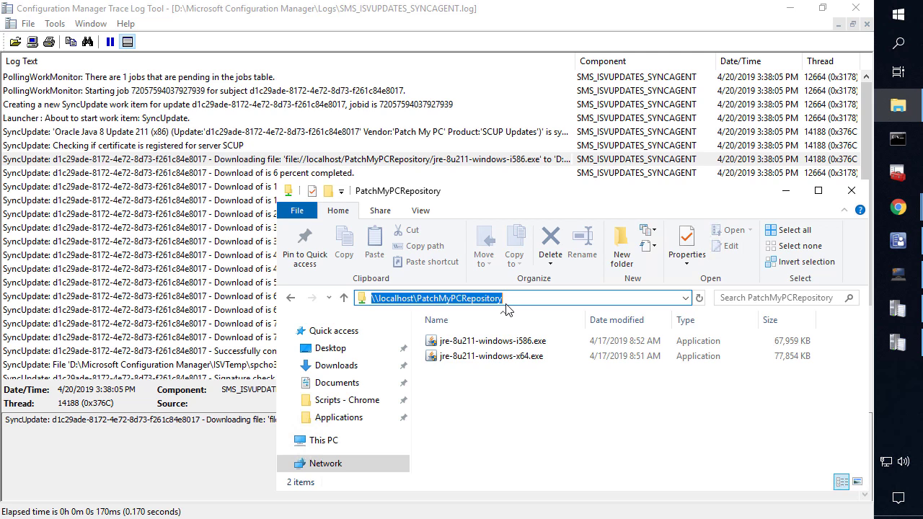
{"action": "left_click_drag", "start_coordinate": [538, 405], "coordinate": [469, 319]}
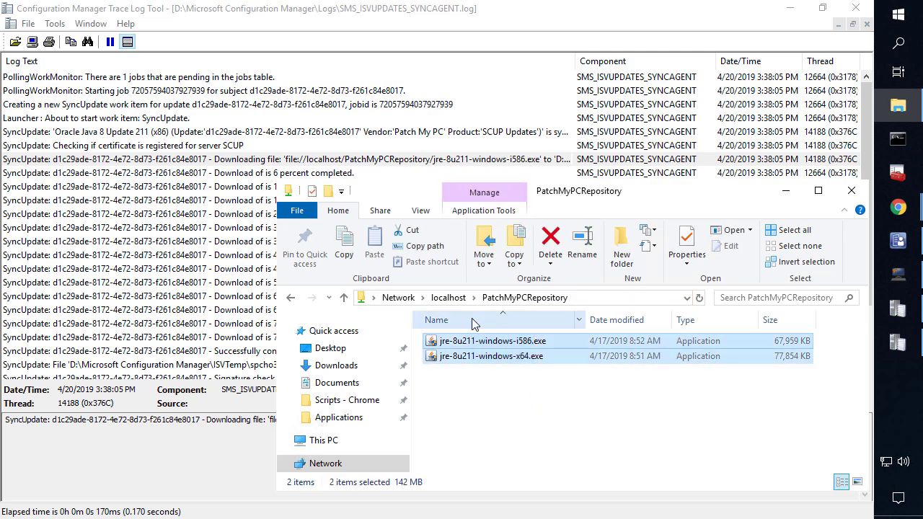
Return to the sync agent log and examine the entry about the content download from PatchMyPCRepository and the entries after it.
{"action": "left_click", "coordinate": [353, 165]}
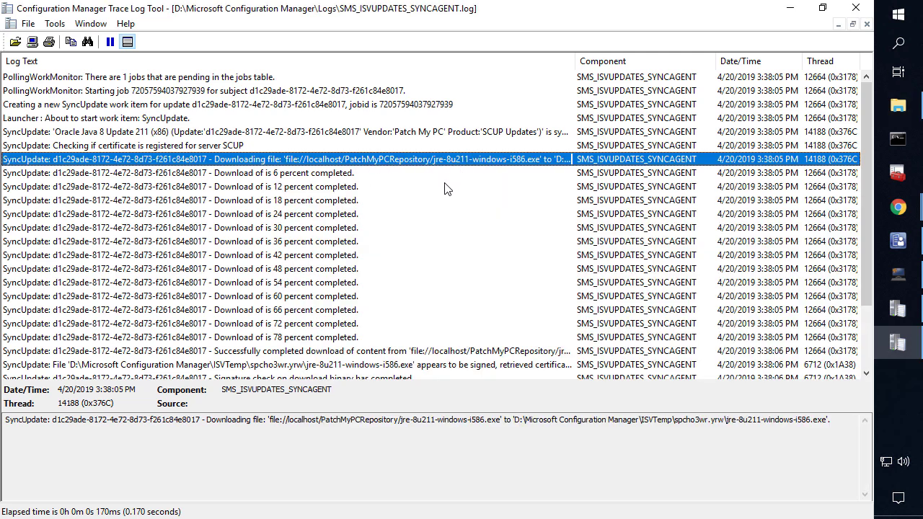
{"action": "scroll", "coordinate": [445, 188], "scroll_direction": "down", "scroll_amount": 1}
{"action": "scroll", "coordinate": [339, 164], "scroll_direction": "down", "scroll_amount": 1}
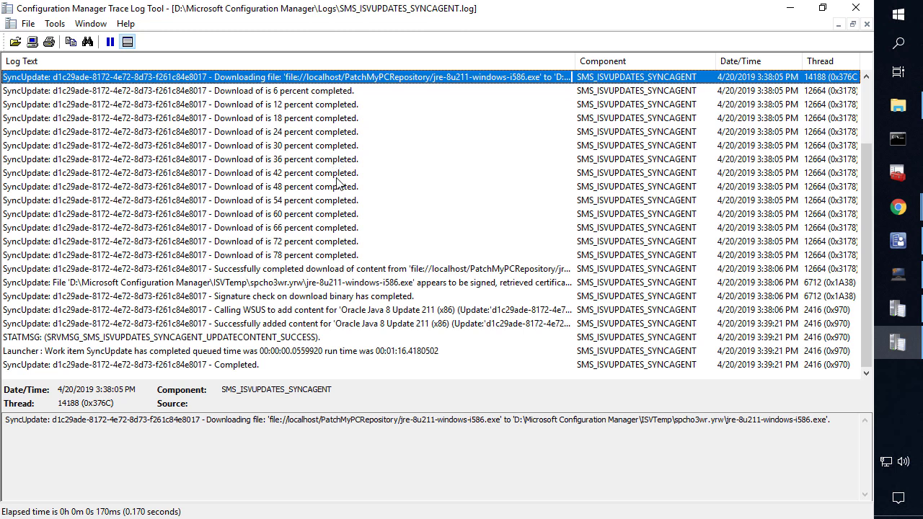
{"action": "left_click", "coordinate": [328, 272]}
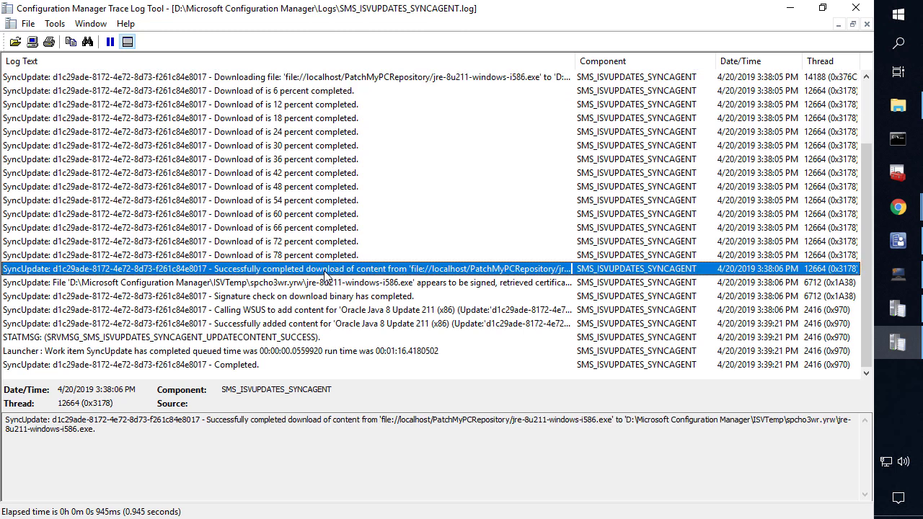
Switch to the Configuration Manager console, run Synchronize Software Updates for All Software Updates and confirm it.
{"action": "left_click", "coordinate": [898, 240]}
{"action": "right_click", "coordinate": [102, 211]}
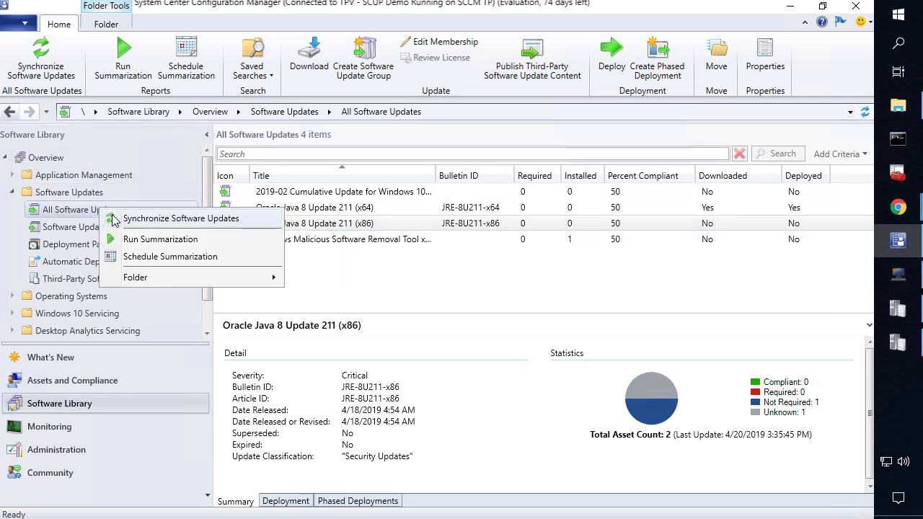
{"action": "left_click", "coordinate": [113, 219]}
{"action": "left_click", "coordinate": [484, 346]}
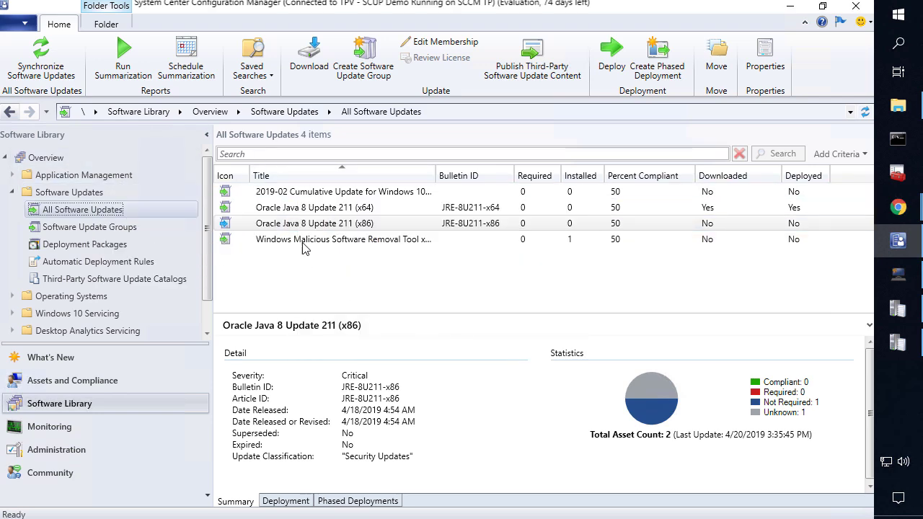
Refresh the All Software Updates list and check the status of the Oracle Java 8 Update 211 x86 and x64 entries.
{"action": "left_click", "coordinate": [308, 226]}
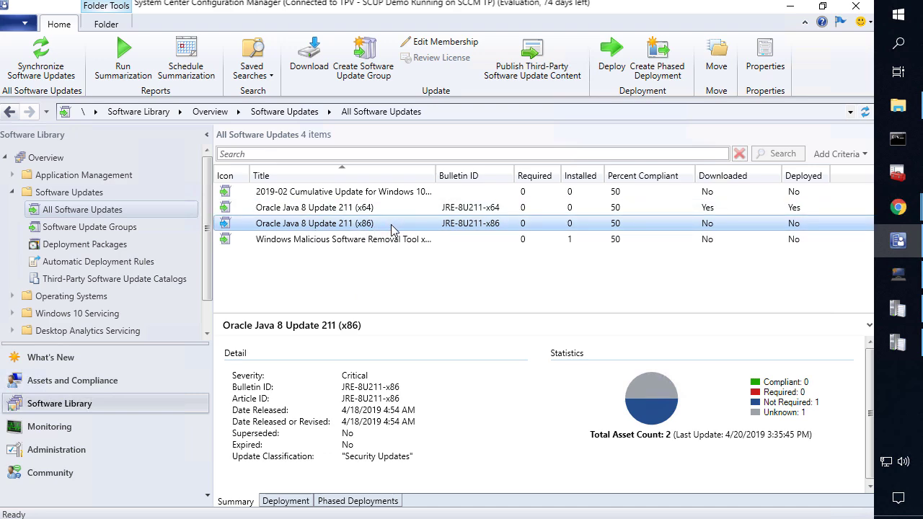
{"action": "left_click", "coordinate": [865, 112]}
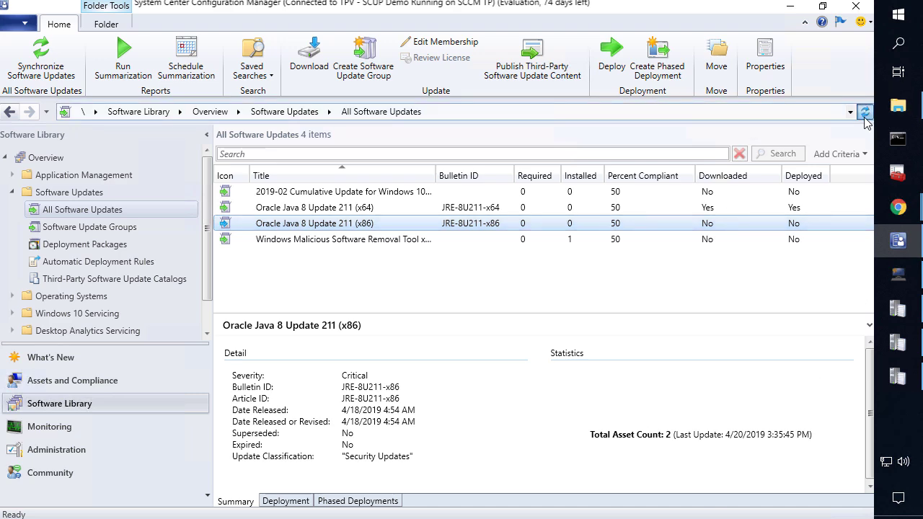
{"action": "left_click", "coordinate": [288, 226]}
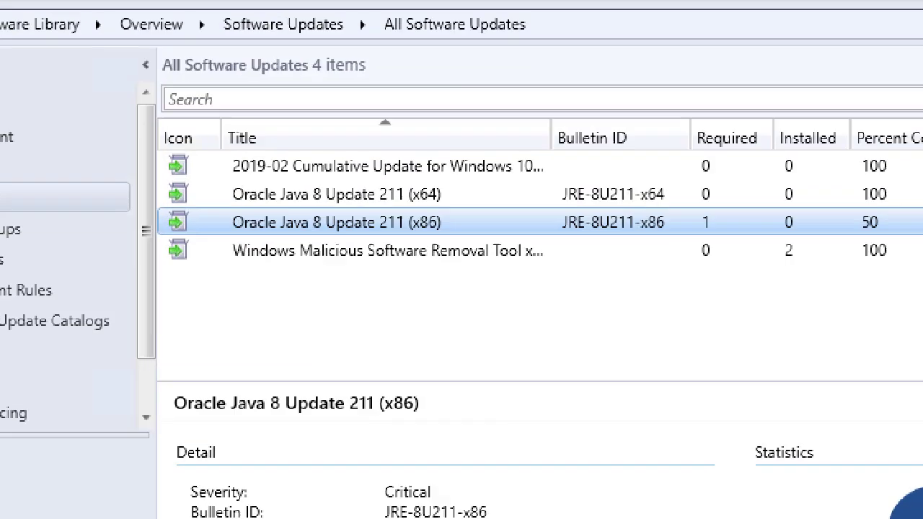
{"action": "mouse_move", "coordinate": [144, 173]}
{"action": "left_mouse_down"}
{"action": "mouse_move", "coordinate": [216, 189]}
{"action": "mouse_move", "coordinate": [490, 210]}
{"action": "left_mouse_up"}
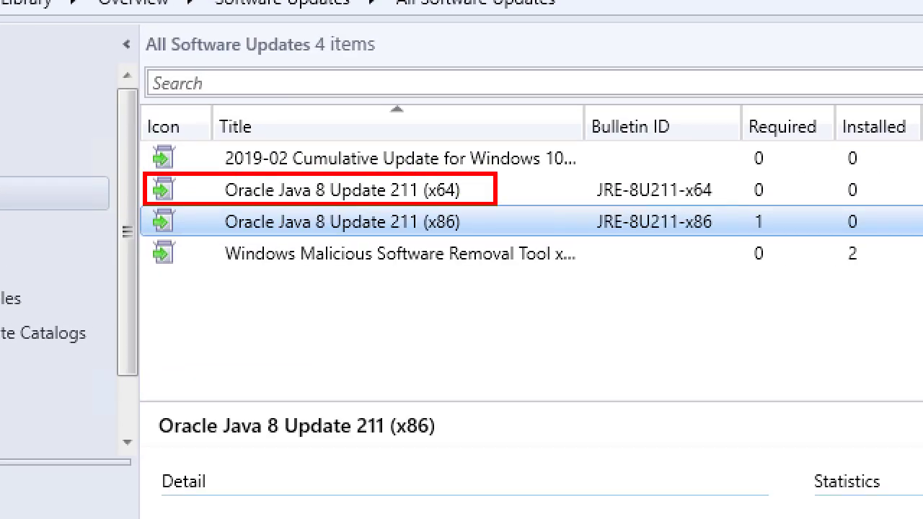